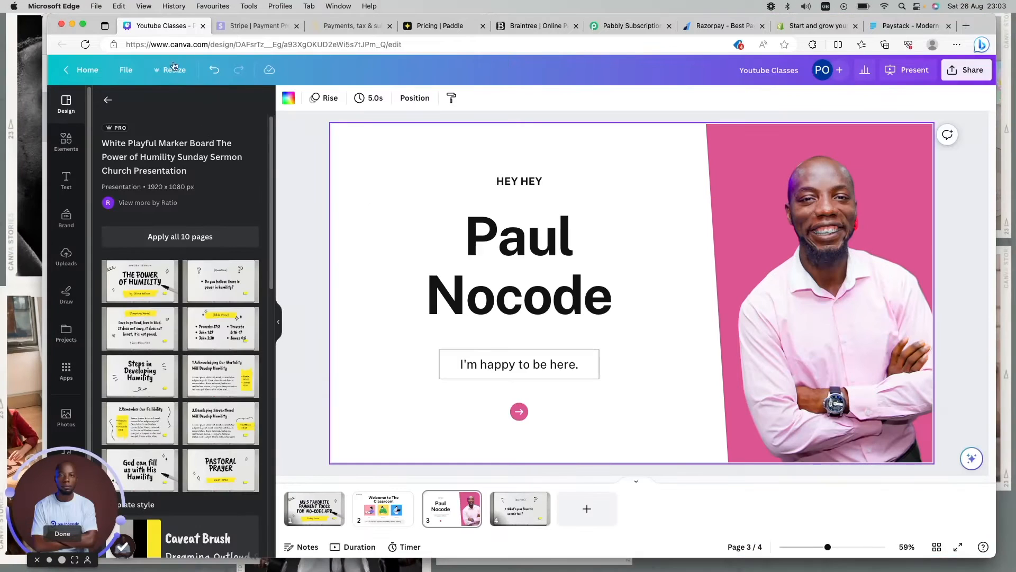
Switch from the Canva design to the Stripe payments homepage.
{"action": "left_click", "coordinate": [254, 26]}
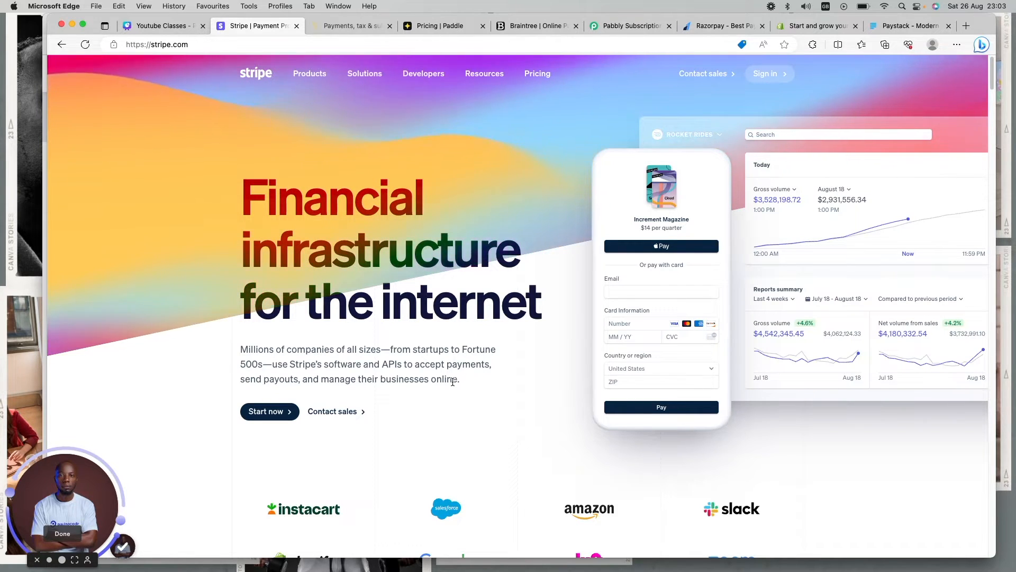
{"action": "scroll", "coordinate": [450, 384], "scroll_direction": "down", "scroll_amount": 10}
{"action": "scroll", "coordinate": [447, 382], "scroll_direction": "down", "scroll_amount": 6}
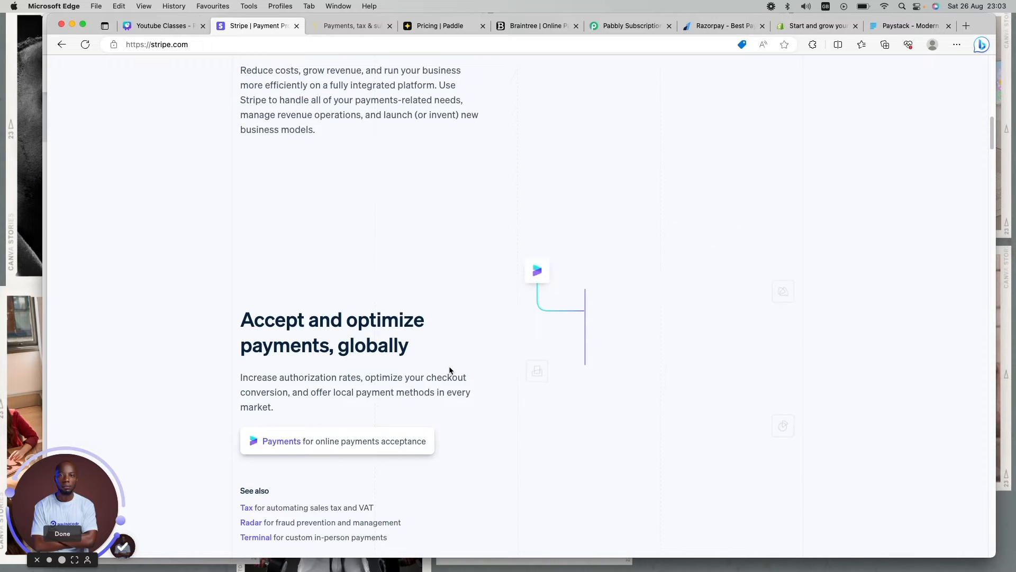
{"action": "scroll", "coordinate": [448, 365], "scroll_direction": "up", "scroll_amount": 8}
{"action": "scroll", "coordinate": [448, 365], "scroll_direction": "up", "scroll_amount": 6}
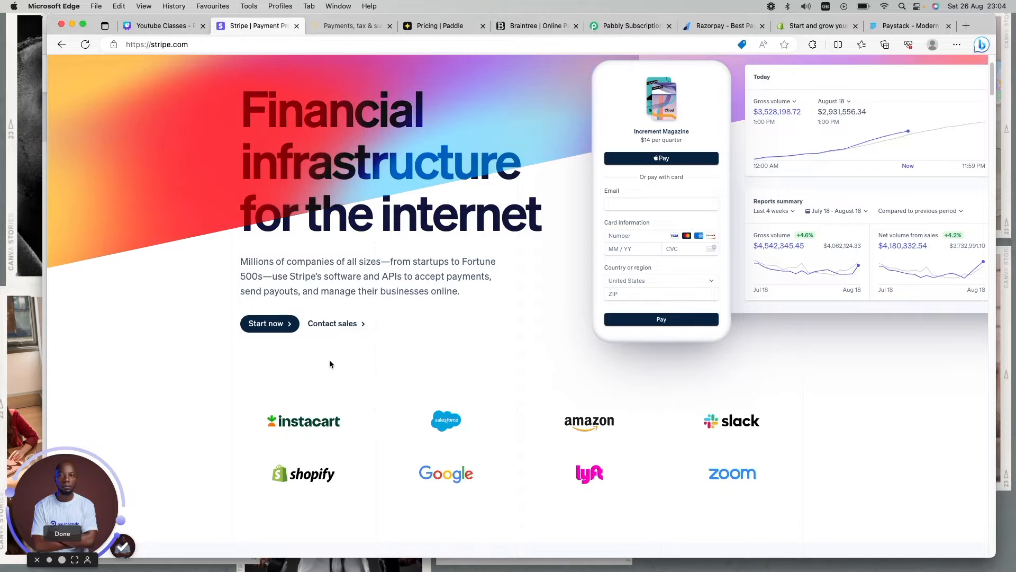
{"action": "scroll", "coordinate": [330, 360], "scroll_direction": "up", "scroll_amount": 3}
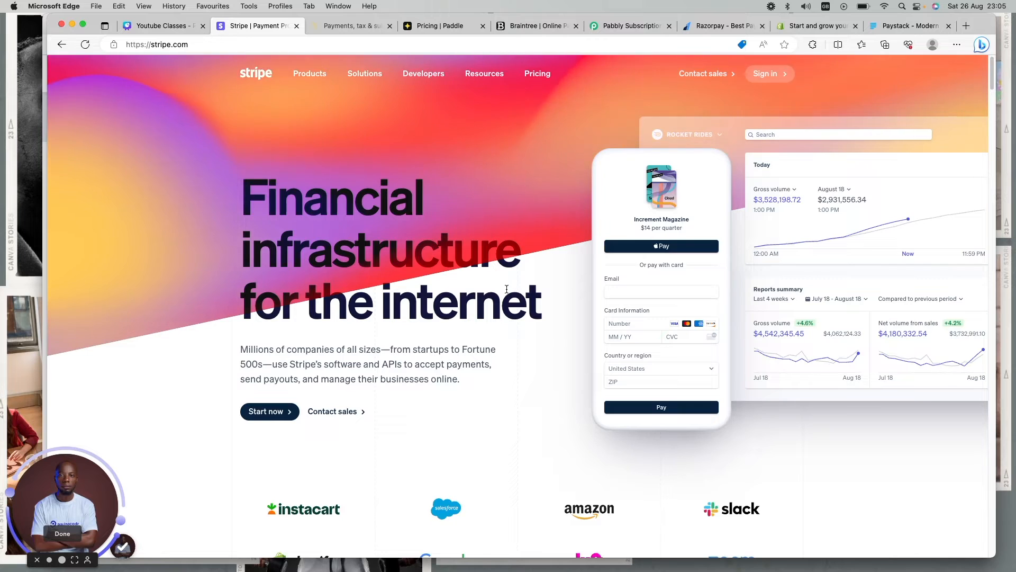
{"action": "scroll", "coordinate": [506, 278], "scroll_direction": "down", "scroll_amount": 10}
{"action": "scroll", "coordinate": [505, 278], "scroll_direction": "down", "scroll_amount": 5}
{"action": "scroll", "coordinate": [506, 278], "scroll_direction": "down", "scroll_amount": 8}
{"action": "scroll", "coordinate": [506, 278], "scroll_direction": "down", "scroll_amount": 5}
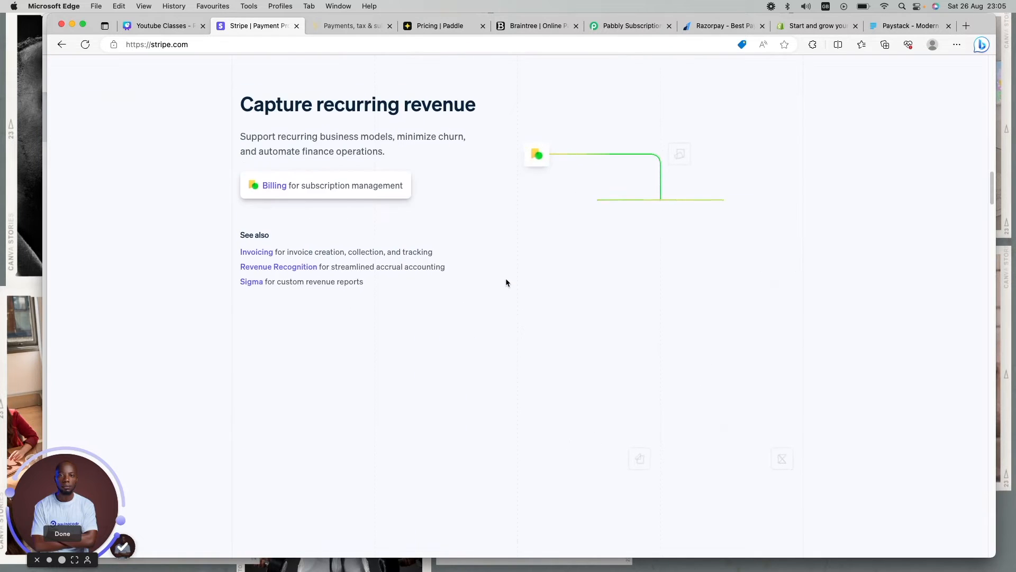
{"action": "scroll", "coordinate": [506, 279], "scroll_direction": "down", "scroll_amount": 8}
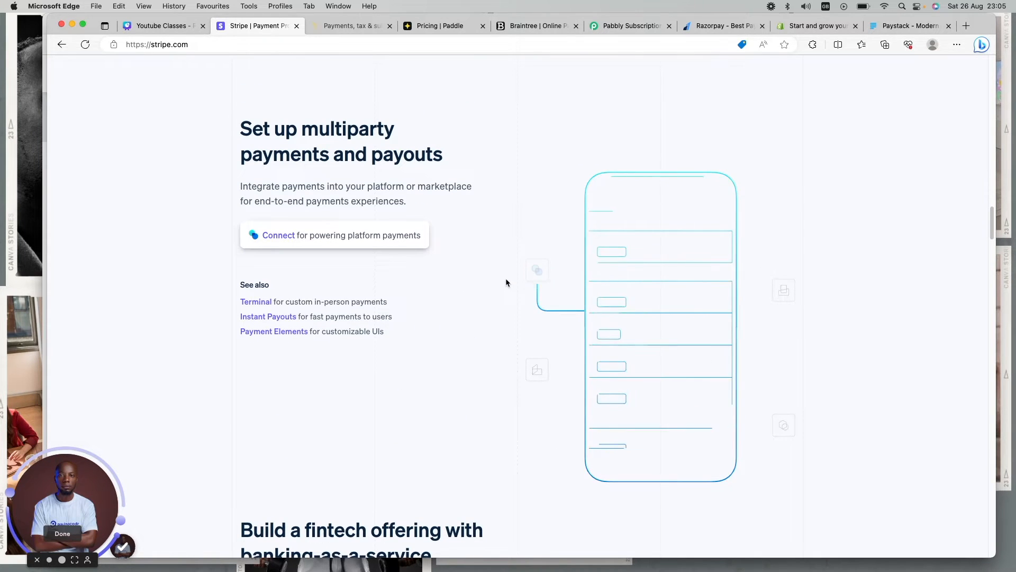
{"action": "scroll", "coordinate": [506, 277], "scroll_direction": "down", "scroll_amount": 5}
{"action": "scroll", "coordinate": [515, 257], "scroll_direction": "down", "scroll_amount": 5}
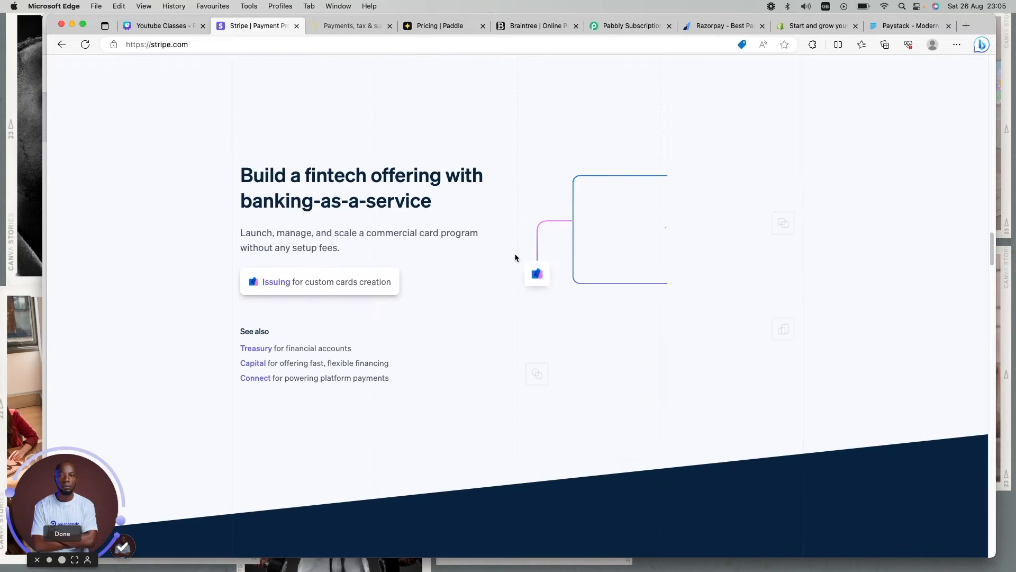
{"action": "scroll", "coordinate": [514, 253], "scroll_direction": "down", "scroll_amount": 10}
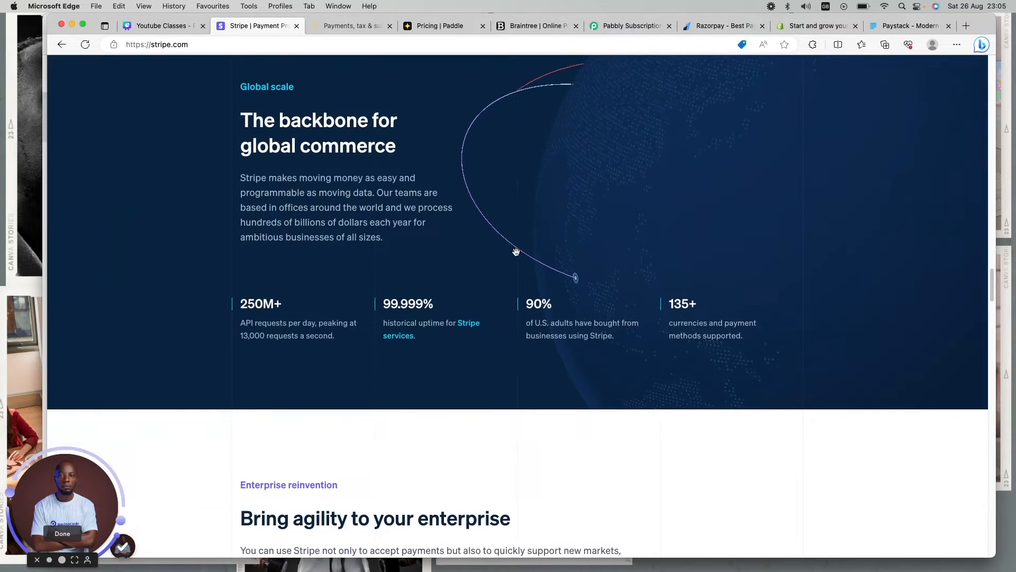
{"action": "scroll", "coordinate": [516, 252], "scroll_direction": "down", "scroll_amount": 10}
{"action": "scroll", "coordinate": [515, 252], "scroll_direction": "down", "scroll_amount": 4}
{"action": "scroll", "coordinate": [516, 252], "scroll_direction": "down", "scroll_amount": 5}
{"action": "scroll", "coordinate": [515, 251], "scroll_direction": "down", "scroll_amount": 1}
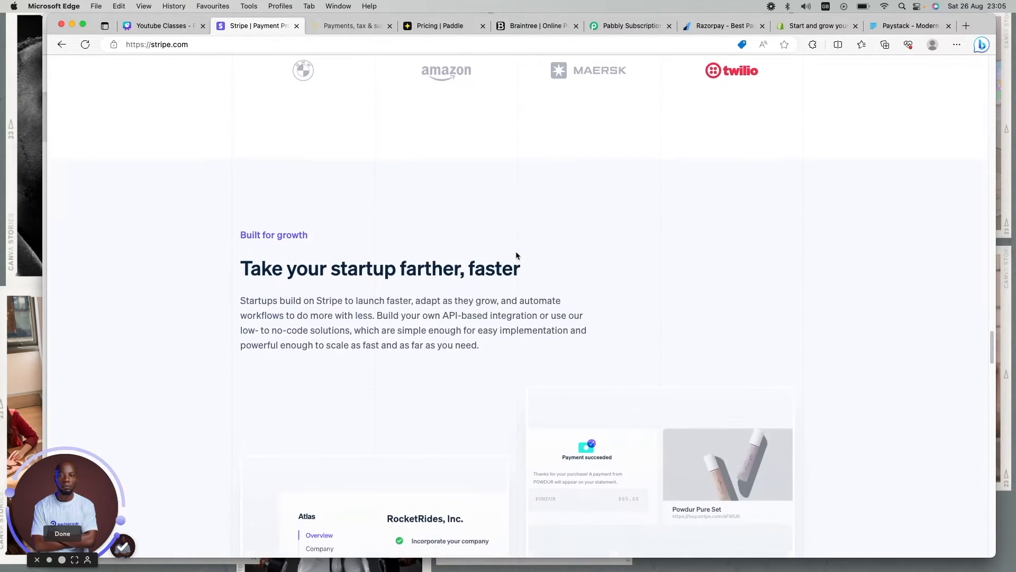
{"action": "scroll", "coordinate": [516, 251], "scroll_direction": "down", "scroll_amount": 4}
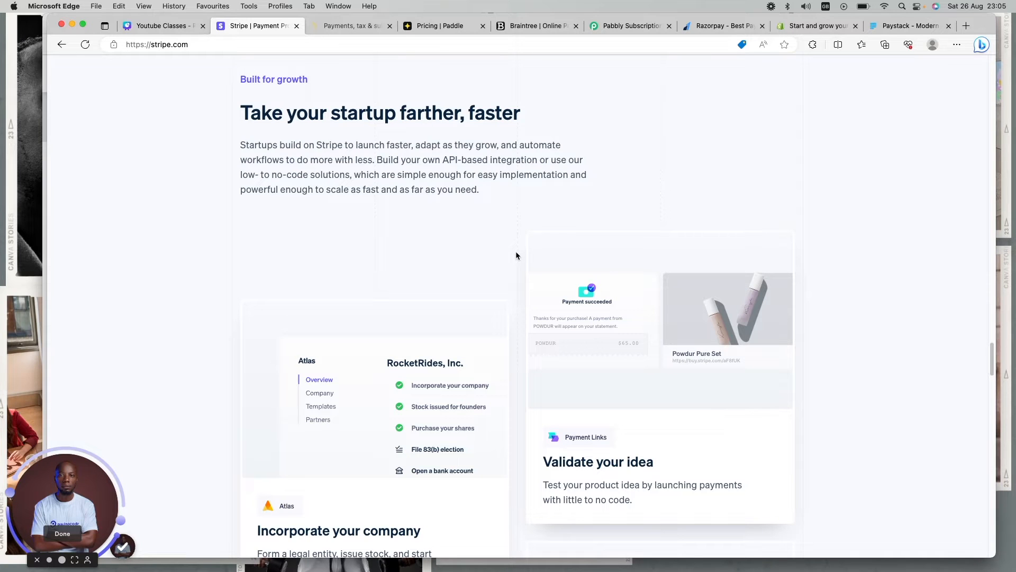
{"action": "scroll", "coordinate": [515, 252], "scroll_direction": "down", "scroll_amount": 5}
{"action": "scroll", "coordinate": [517, 256], "scroll_direction": "down", "scroll_amount": 5}
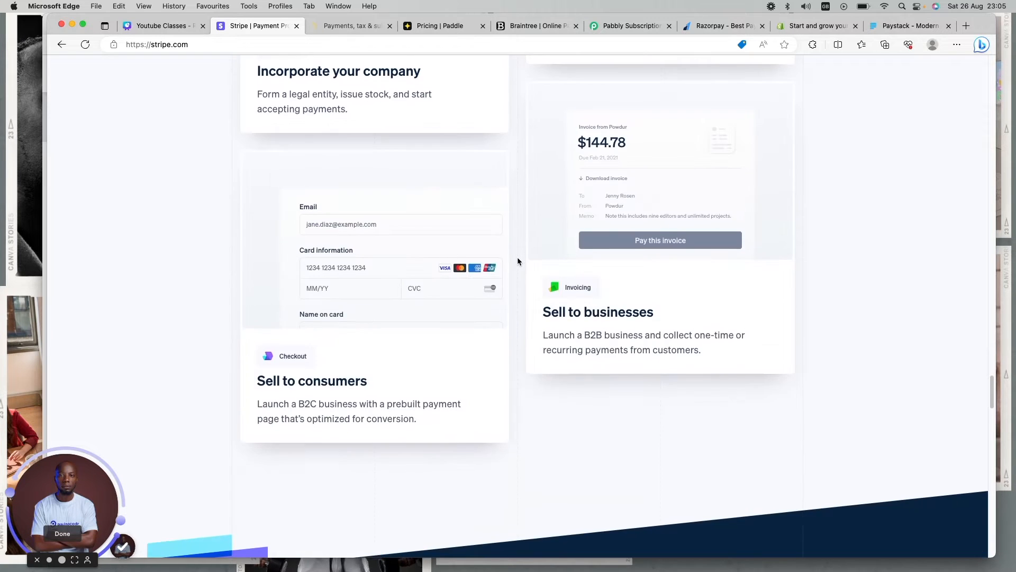
{"action": "scroll", "coordinate": [517, 257], "scroll_direction": "down", "scroll_amount": 2}
{"action": "scroll", "coordinate": [517, 257], "scroll_direction": "up", "scroll_amount": 5}
{"action": "scroll", "coordinate": [528, 254], "scroll_direction": "up", "scroll_amount": 10}
{"action": "scroll", "coordinate": [541, 245], "scroll_direction": "up", "scroll_amount": 8}
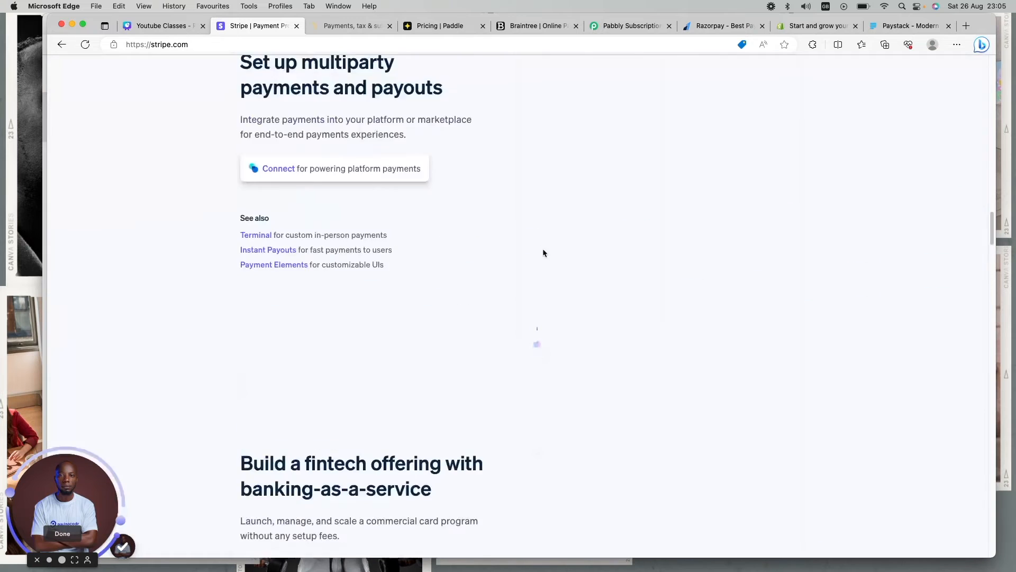
{"action": "scroll", "coordinate": [543, 249], "scroll_direction": "up", "scroll_amount": 5}
{"action": "scroll", "coordinate": [543, 257], "scroll_direction": "up", "scroll_amount": 10}
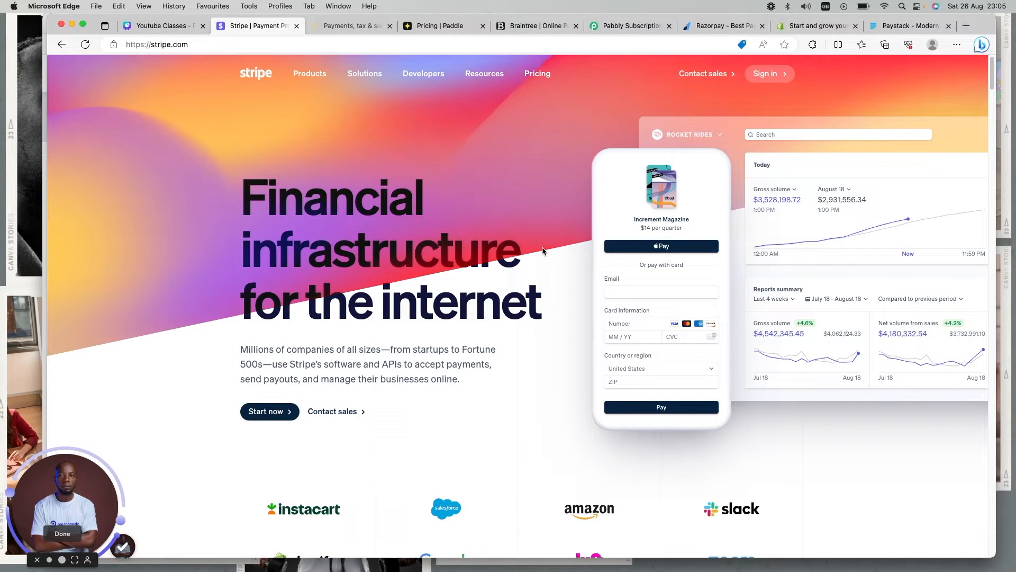
{"action": "mouse_move", "coordinate": [310, 73]}
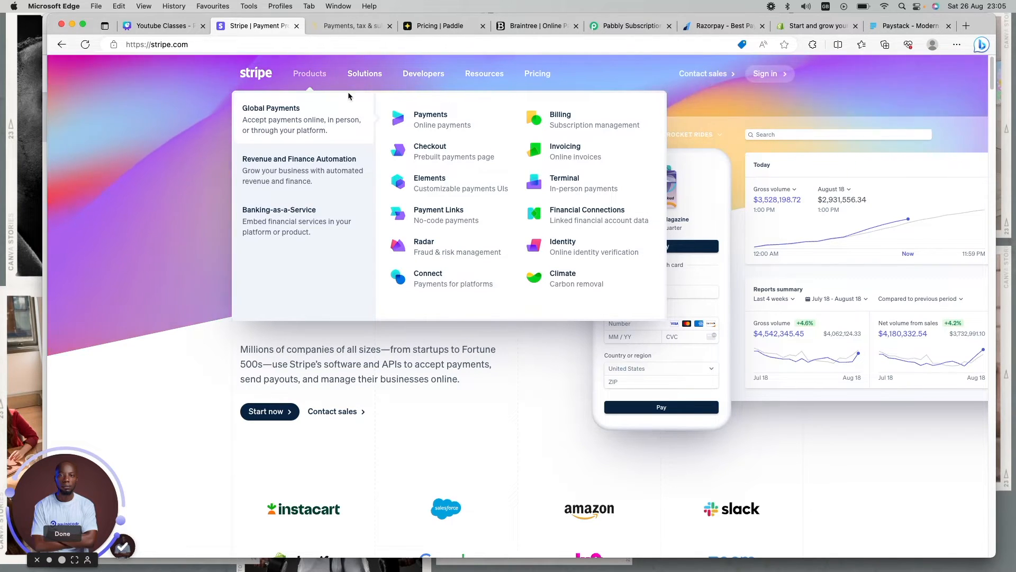
{"action": "left_click", "coordinate": [354, 26]}
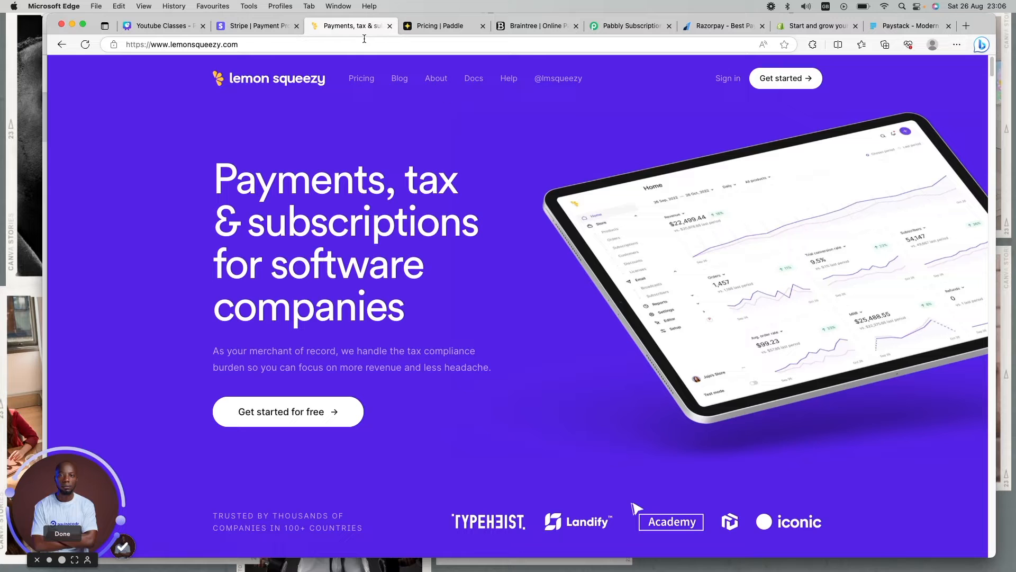
Return to Lemon Squeezy via Stripe and highlight 'Payments, tax' in the headline.
{"action": "left_click", "coordinate": [258, 25]}
{"action": "left_click", "coordinate": [350, 25]}
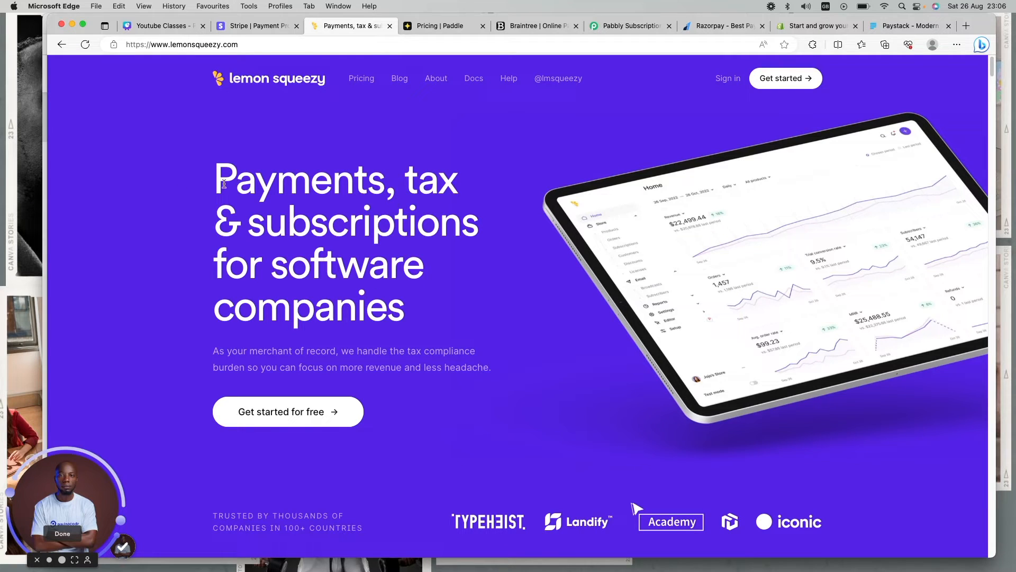
{"action": "left_click_drag", "start_coordinate": [212, 170], "coordinate": [439, 189]}
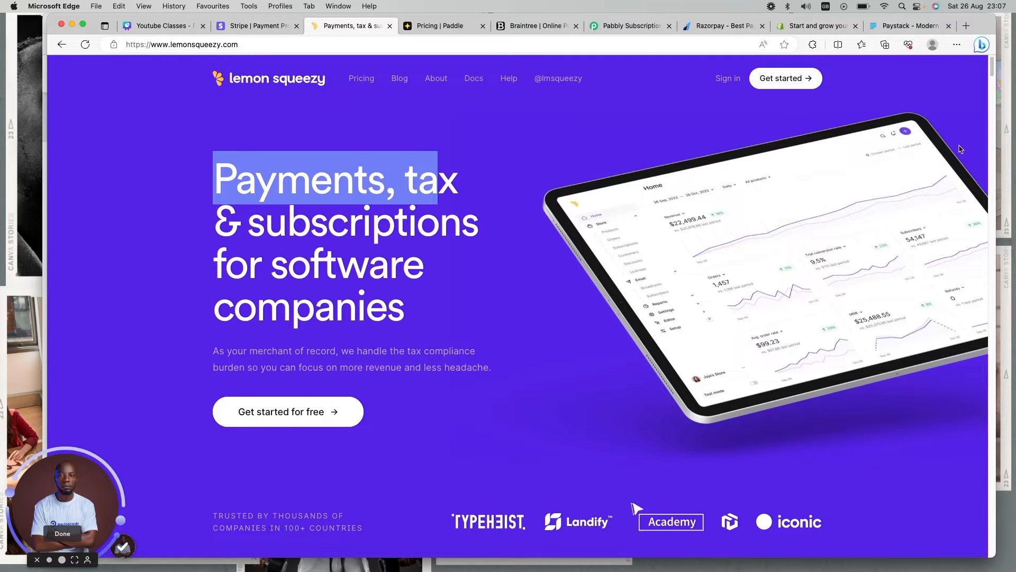
{"action": "left_click_drag", "start_coordinate": [991, 69], "coordinate": [991, 105]}
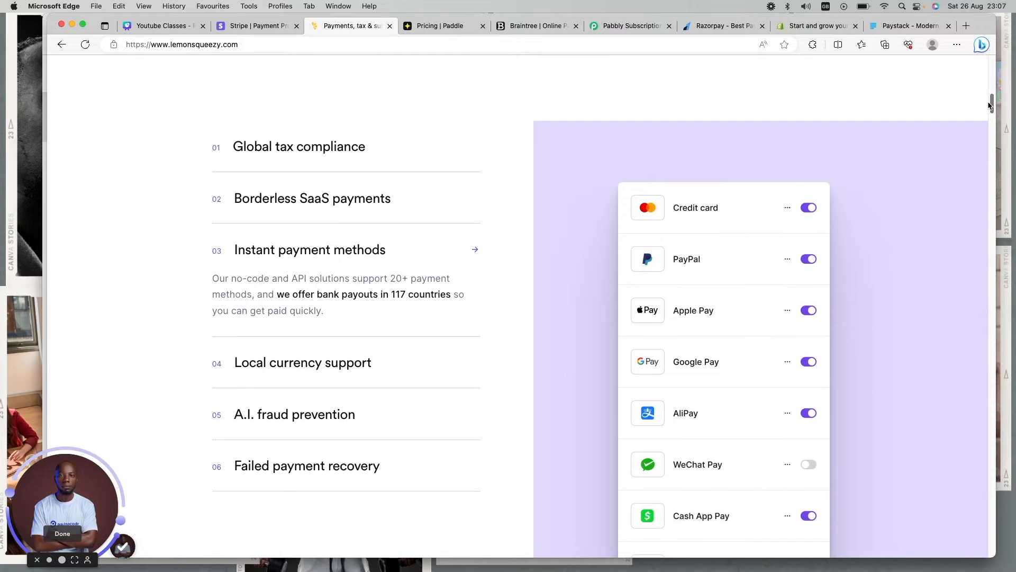
{"action": "left_click_drag", "start_coordinate": [990, 105], "coordinate": [991, 110]}
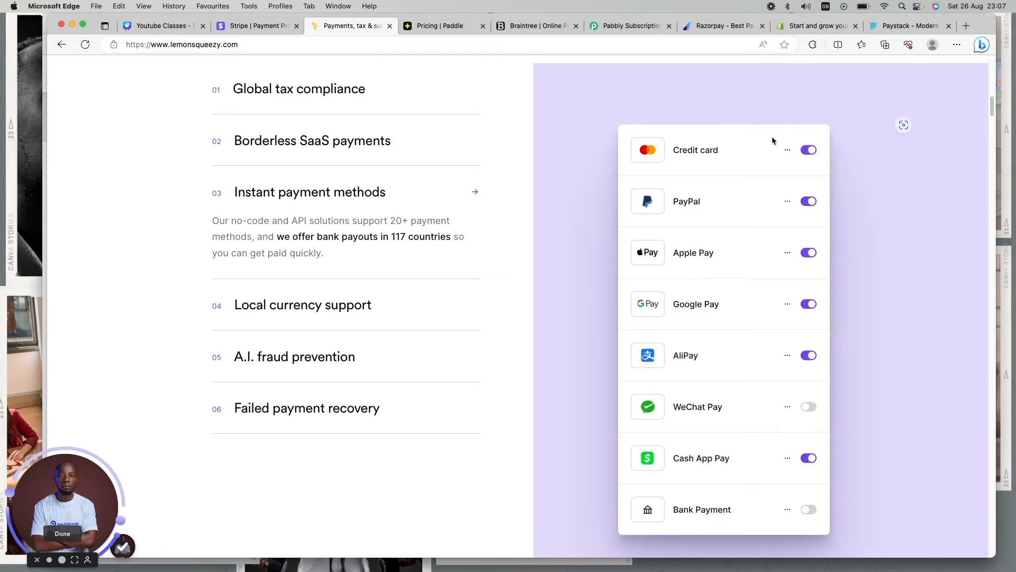
{"action": "scroll", "coordinate": [711, 323], "scroll_direction": "down", "scroll_amount": 10}
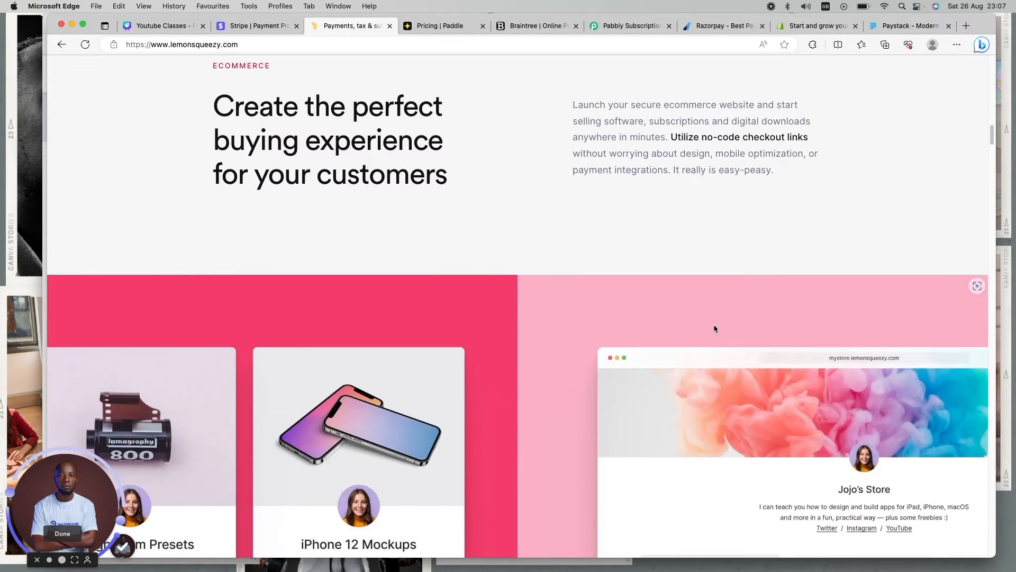
{"action": "scroll", "coordinate": [714, 324], "scroll_direction": "down", "scroll_amount": 10}
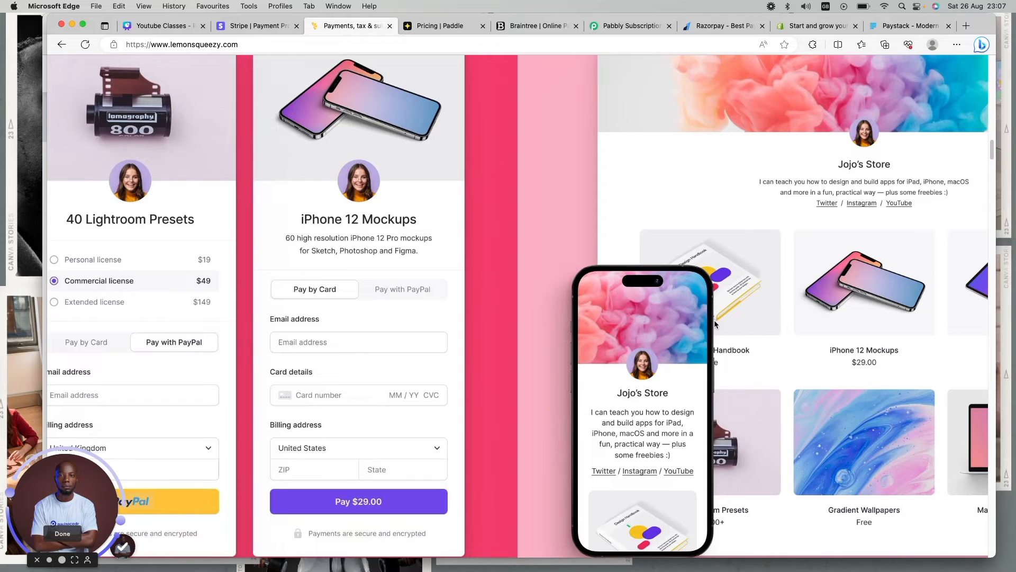
{"action": "scroll", "coordinate": [714, 320], "scroll_direction": "down", "scroll_amount": 10}
{"action": "scroll", "coordinate": [716, 318], "scroll_direction": "down", "scroll_amount": 5}
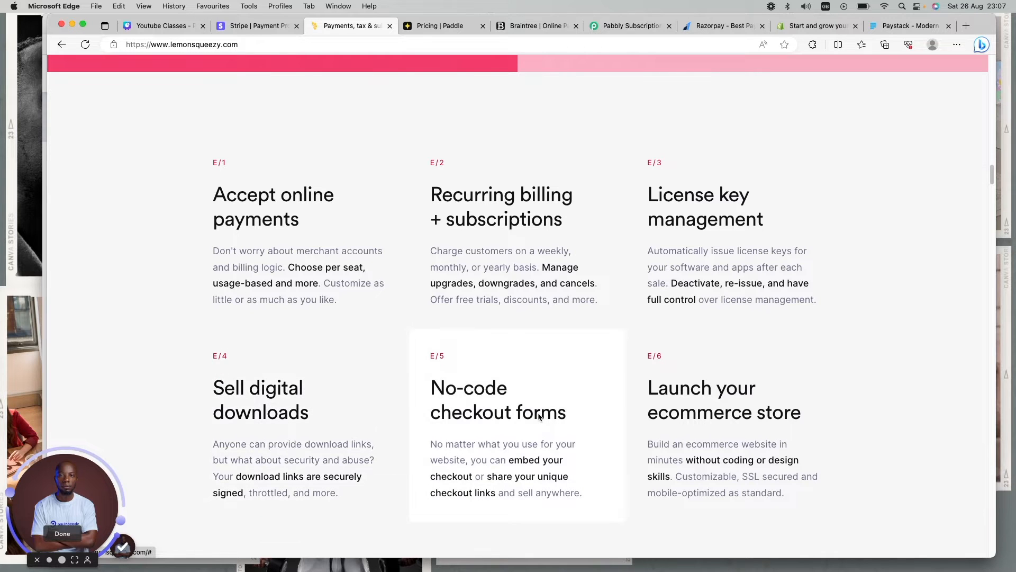
{"action": "scroll", "coordinate": [535, 409], "scroll_direction": "down", "scroll_amount": 3}
{"action": "scroll", "coordinate": [534, 409], "scroll_direction": "down", "scroll_amount": 6}
{"action": "scroll", "coordinate": [532, 405], "scroll_direction": "down", "scroll_amount": 4}
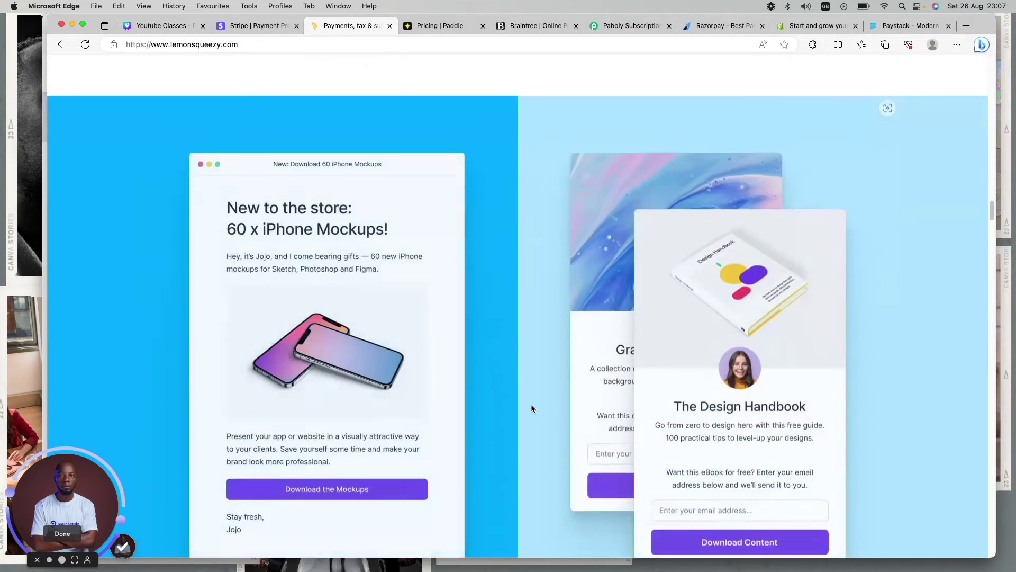
{"action": "scroll", "coordinate": [531, 402], "scroll_direction": "up", "scroll_amount": 5}
{"action": "scroll", "coordinate": [531, 402], "scroll_direction": "up", "scroll_amount": 8}
{"action": "scroll", "coordinate": [536, 390], "scroll_direction": "up", "scroll_amount": 8}
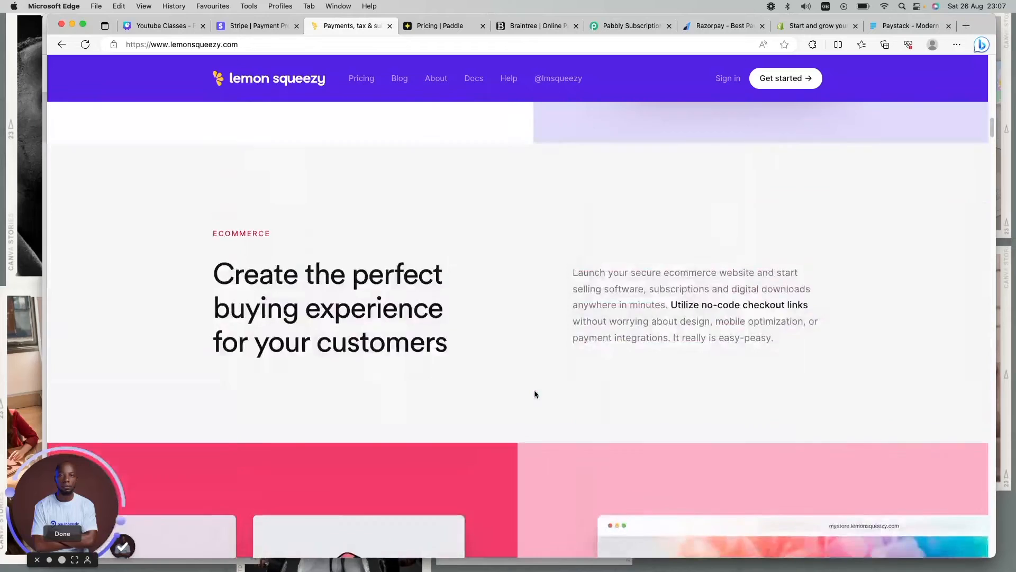
{"action": "scroll", "coordinate": [535, 389], "scroll_direction": "up", "scroll_amount": 6}
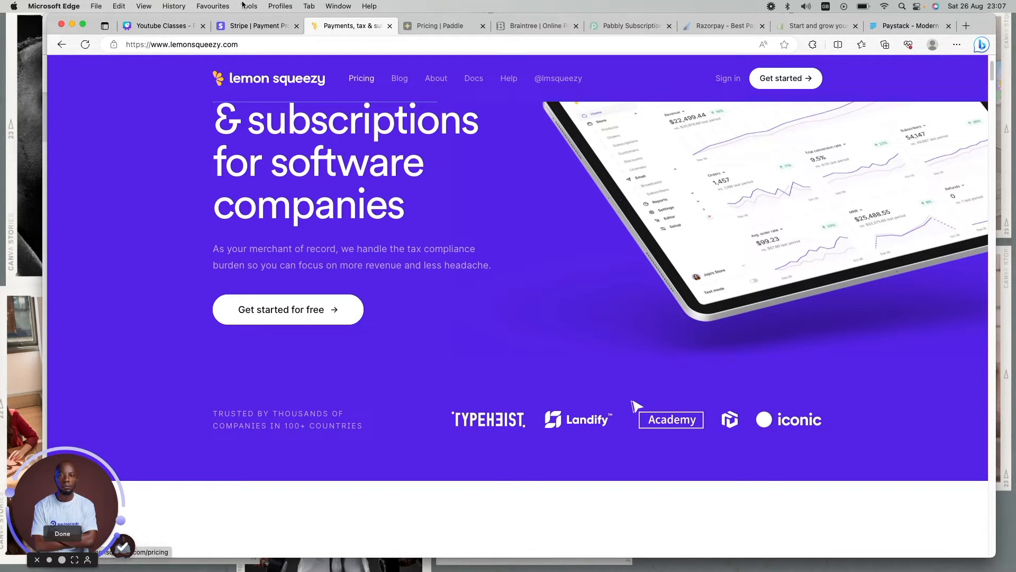
Flip between the Stripe and Lemon Squeezy homepages, ending on Stripe.
{"action": "left_click", "coordinate": [246, 26]}
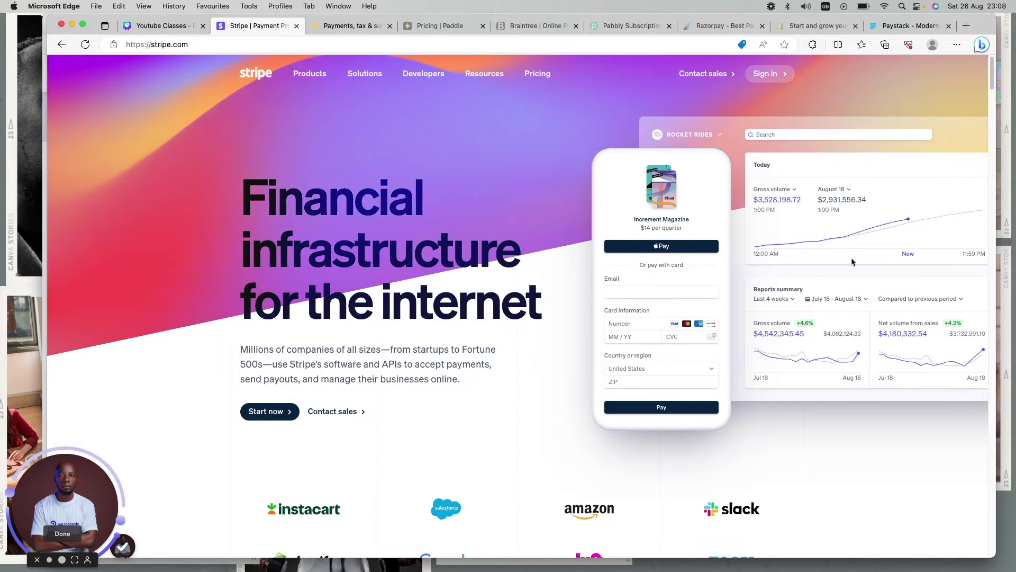
{"action": "left_click", "coordinate": [353, 26]}
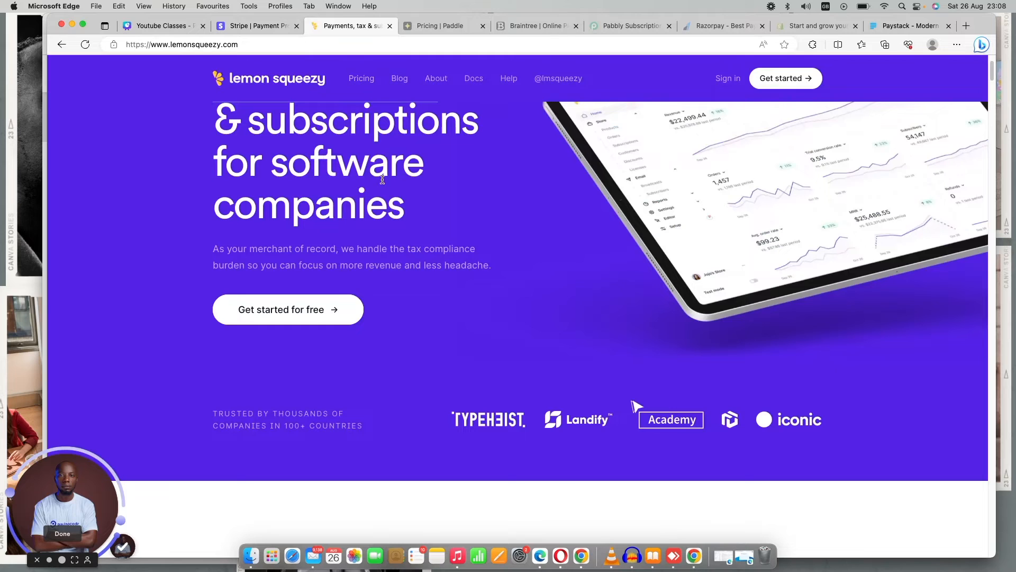
{"action": "scroll", "coordinate": [596, 225], "scroll_direction": "up", "scroll_amount": 3}
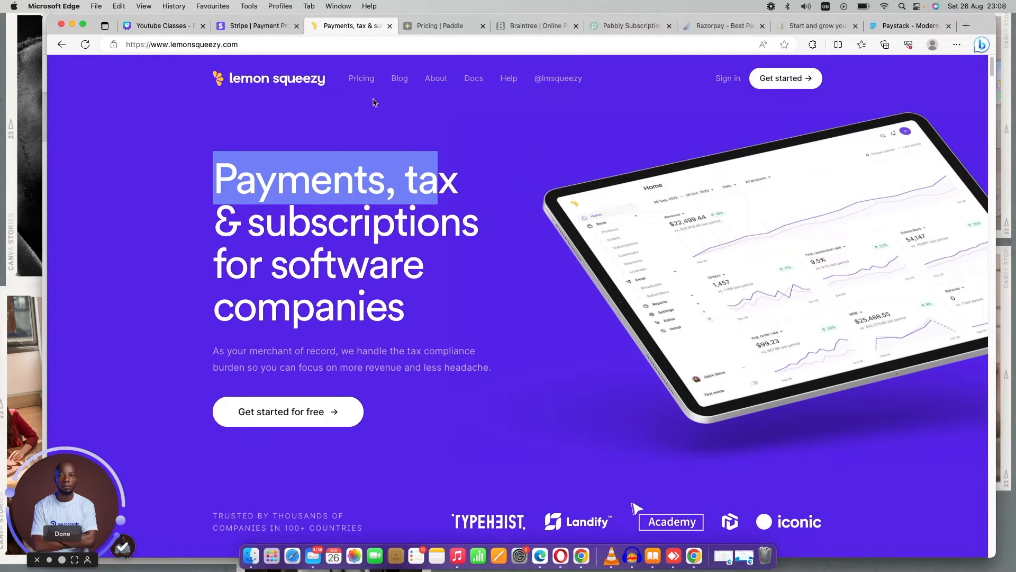
{"action": "left_click", "coordinate": [254, 26]}
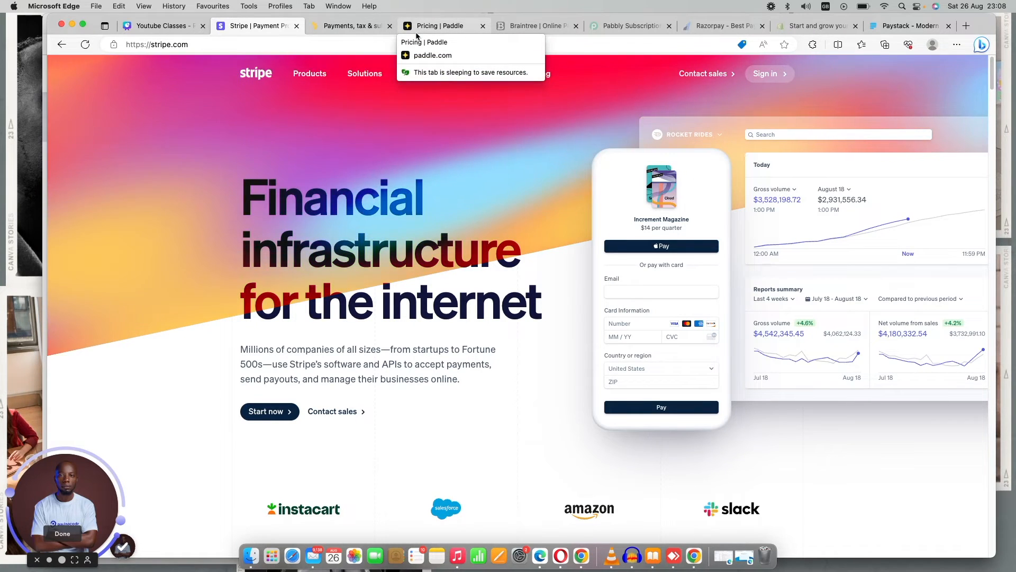
Bring up Paddle's pricing page with the 5% + 50¢ pay-as-you-go rate.
{"action": "left_click", "coordinate": [440, 26]}
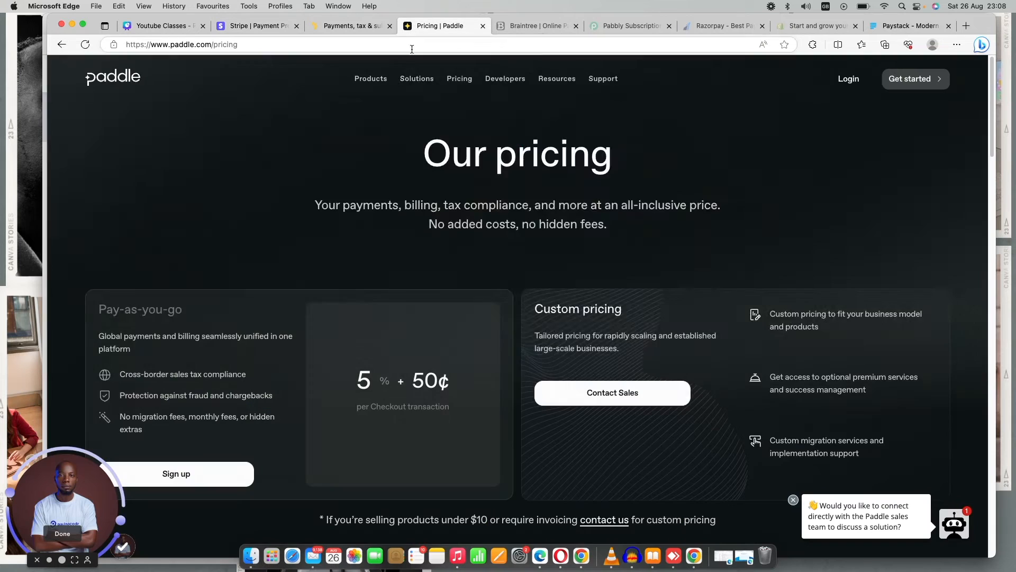
{"action": "scroll", "coordinate": [457, 155], "scroll_direction": "down", "scroll_amount": 5}
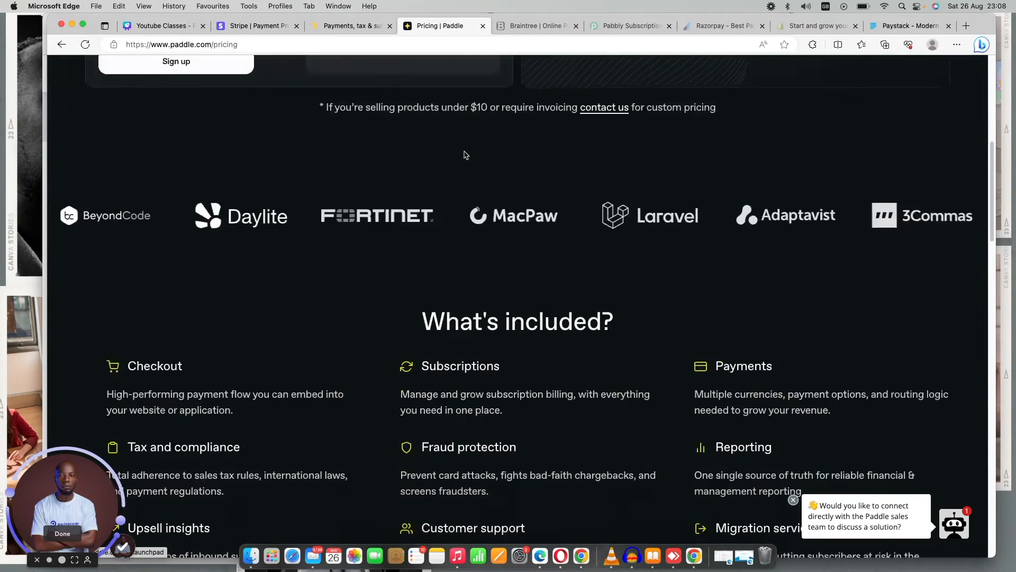
{"action": "scroll", "coordinate": [467, 159], "scroll_direction": "up", "scroll_amount": 5}
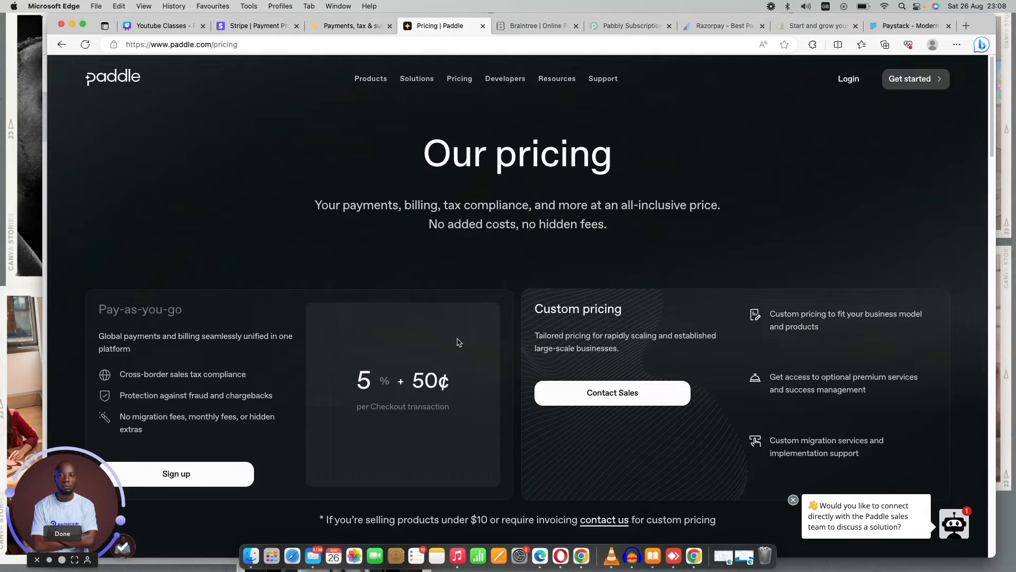
{"action": "scroll", "coordinate": [457, 335], "scroll_direction": "down", "scroll_amount": 6}
{"action": "scroll", "coordinate": [461, 343], "scroll_direction": "down", "scroll_amount": 2}
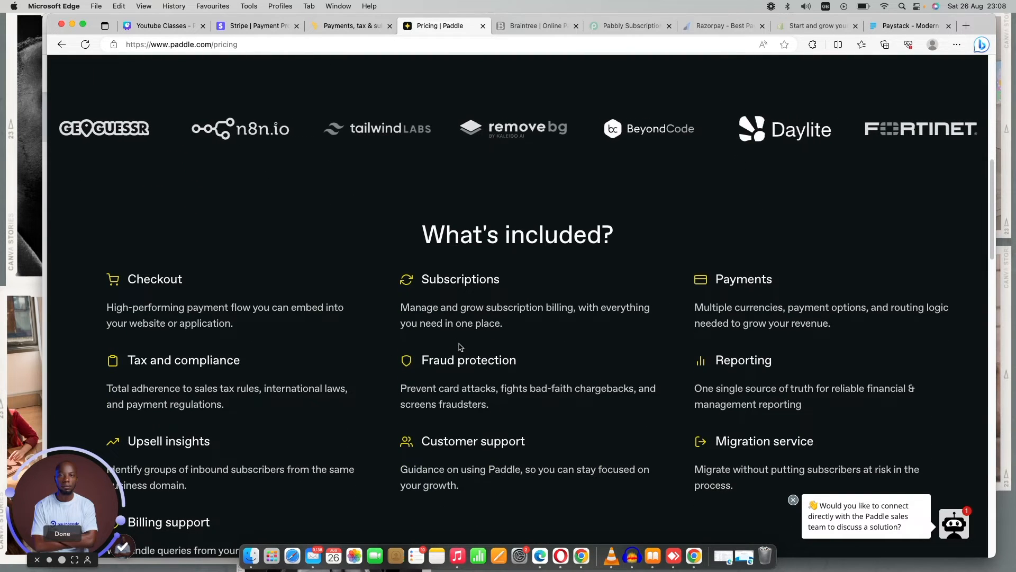
{"action": "scroll", "coordinate": [460, 344], "scroll_direction": "down", "scroll_amount": 3}
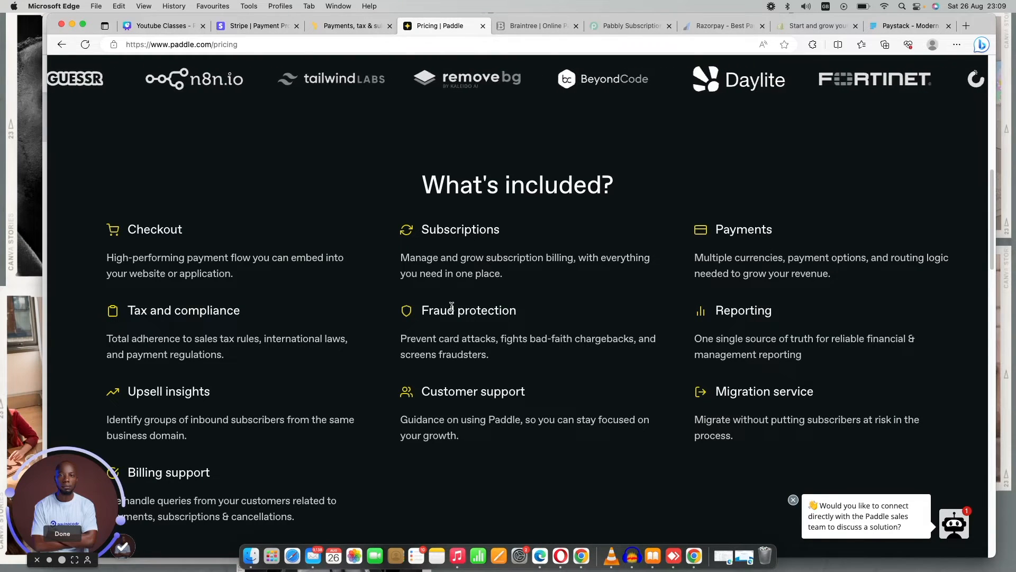
{"action": "scroll", "coordinate": [503, 240], "scroll_direction": "up", "scroll_amount": 10}
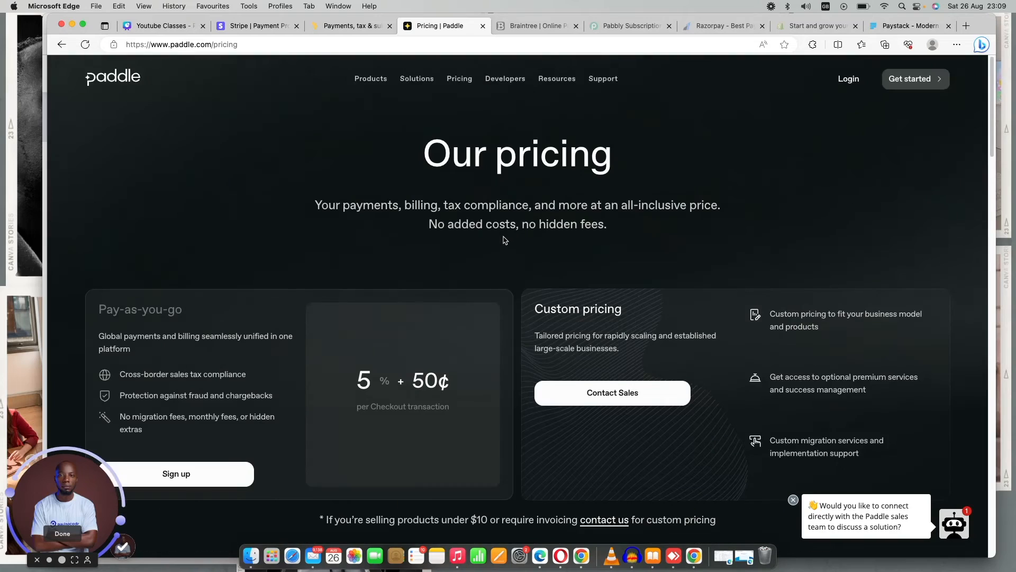
{"action": "scroll", "coordinate": [503, 240], "scroll_direction": "down", "scroll_amount": 8}
{"action": "scroll", "coordinate": [503, 240], "scroll_direction": "down", "scroll_amount": 4}
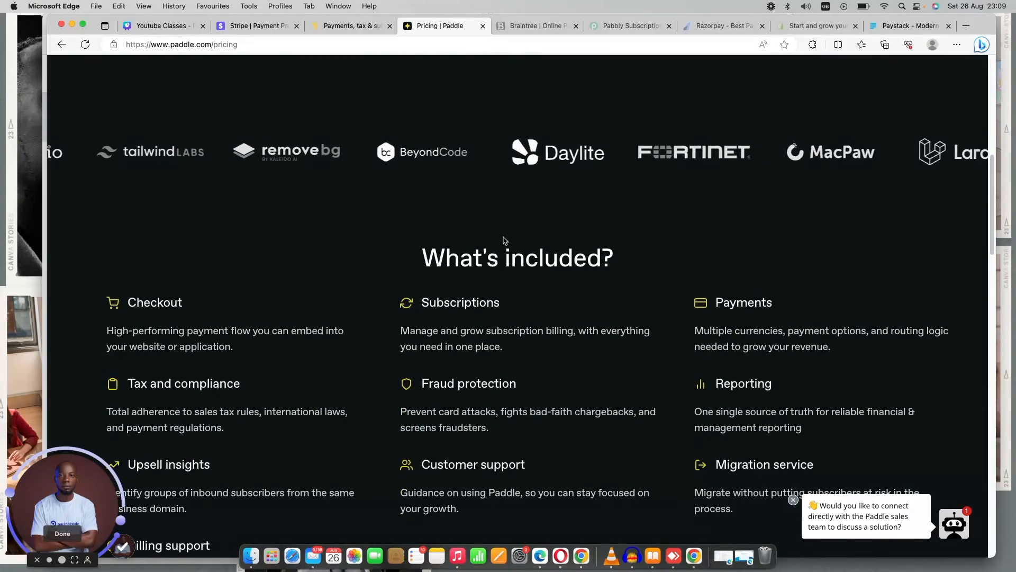
{"action": "scroll", "coordinate": [514, 229], "scroll_direction": "down", "scroll_amount": 3}
{"action": "scroll", "coordinate": [514, 229], "scroll_direction": "up", "scroll_amount": 8}
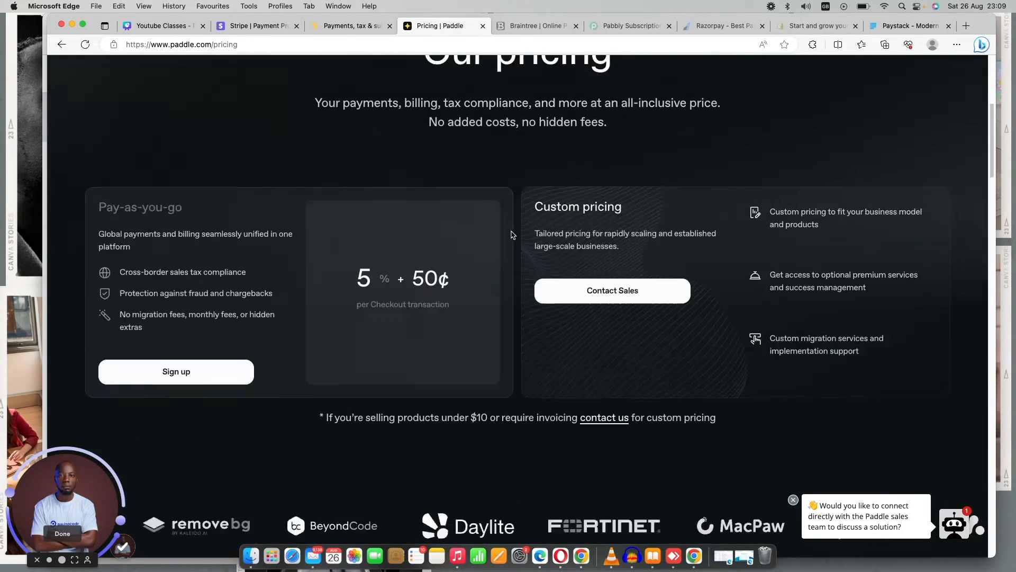
{"action": "scroll", "coordinate": [514, 229], "scroll_direction": "up", "scroll_amount": 3}
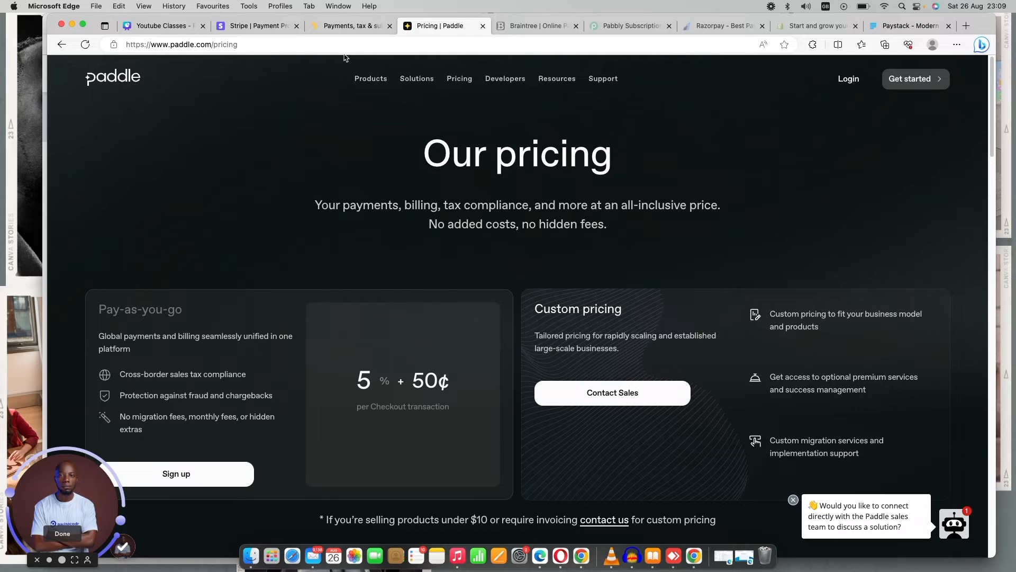
Bring up the PayPal Braintree homepage.
{"action": "left_click", "coordinate": [533, 26]}
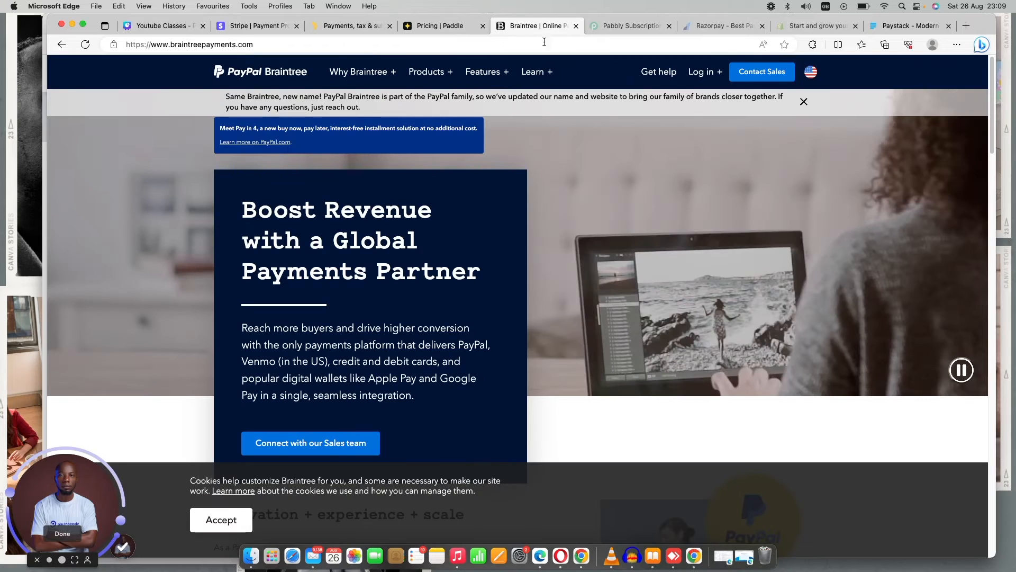
{"action": "scroll", "coordinate": [536, 244], "scroll_direction": "down", "scroll_amount": 5}
{"action": "scroll", "coordinate": [531, 230], "scroll_direction": "down", "scroll_amount": 1}
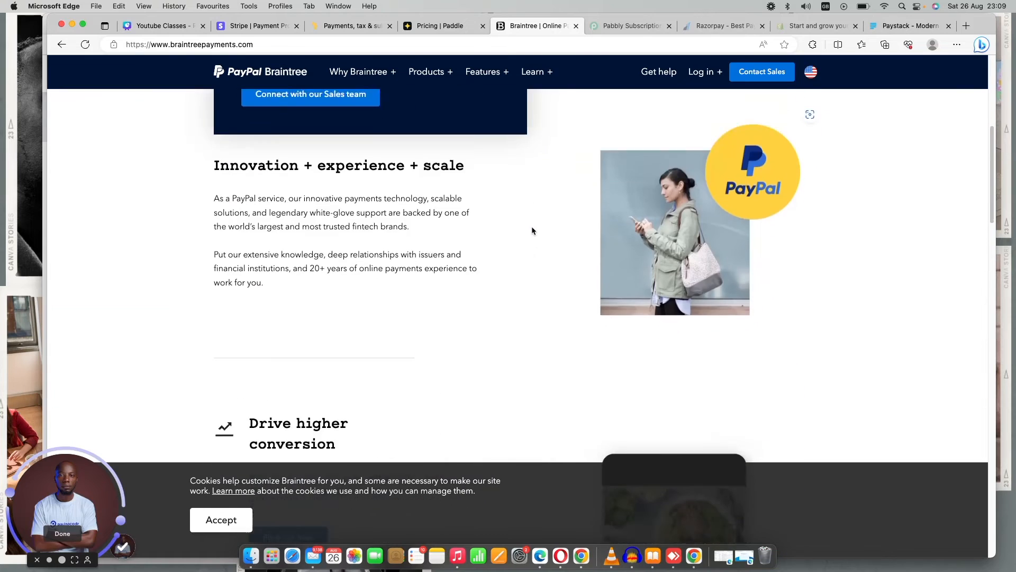
{"action": "scroll", "coordinate": [532, 229], "scroll_direction": "down", "scroll_amount": 3}
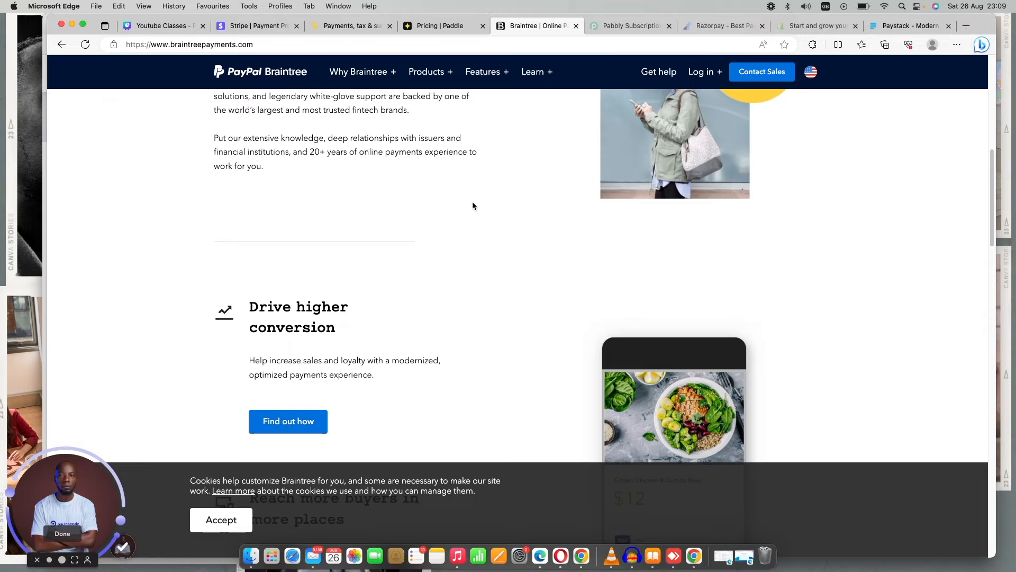
{"action": "scroll", "coordinate": [472, 206], "scroll_direction": "up", "scroll_amount": 10}
{"action": "scroll", "coordinate": [472, 206], "scroll_direction": "down", "scroll_amount": 10}
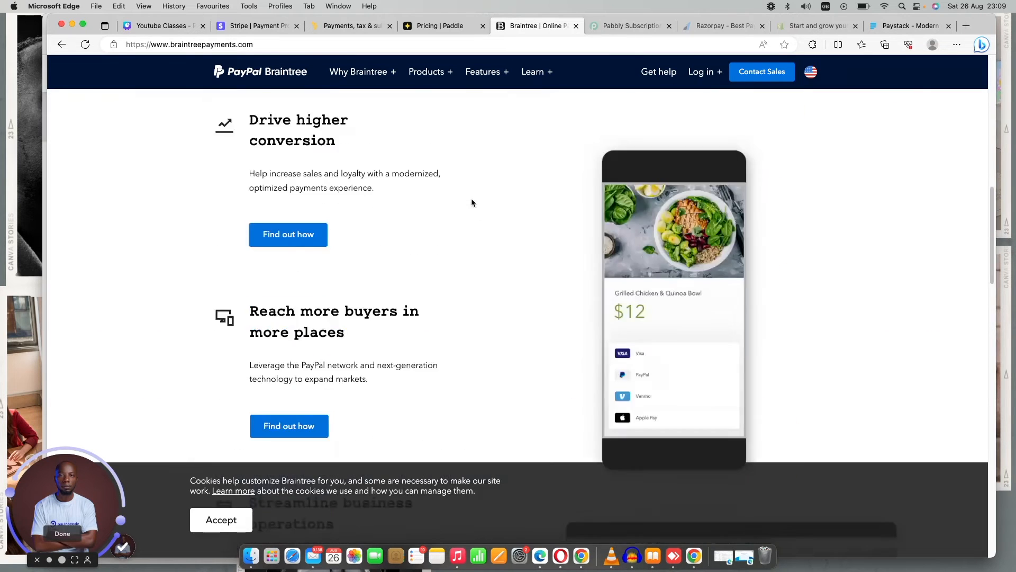
{"action": "scroll", "coordinate": [470, 203], "scroll_direction": "down", "scroll_amount": 8}
{"action": "scroll", "coordinate": [470, 202], "scroll_direction": "down", "scroll_amount": 15}
{"action": "scroll", "coordinate": [460, 201], "scroll_direction": "down", "scroll_amount": 3}
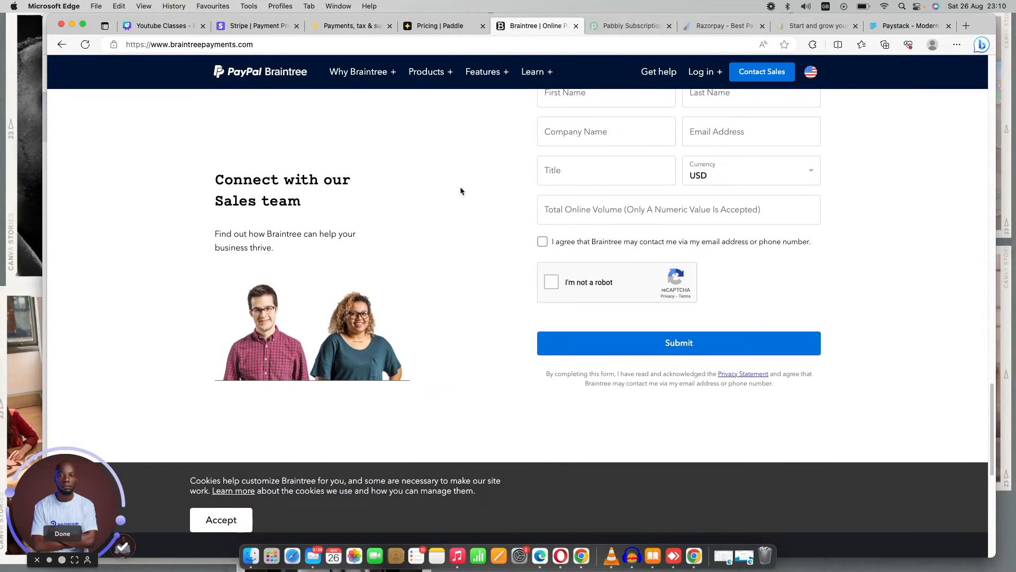
{"action": "scroll", "coordinate": [454, 183], "scroll_direction": "up", "scroll_amount": 5}
{"action": "scroll", "coordinate": [455, 183], "scroll_direction": "down", "scroll_amount": 12}
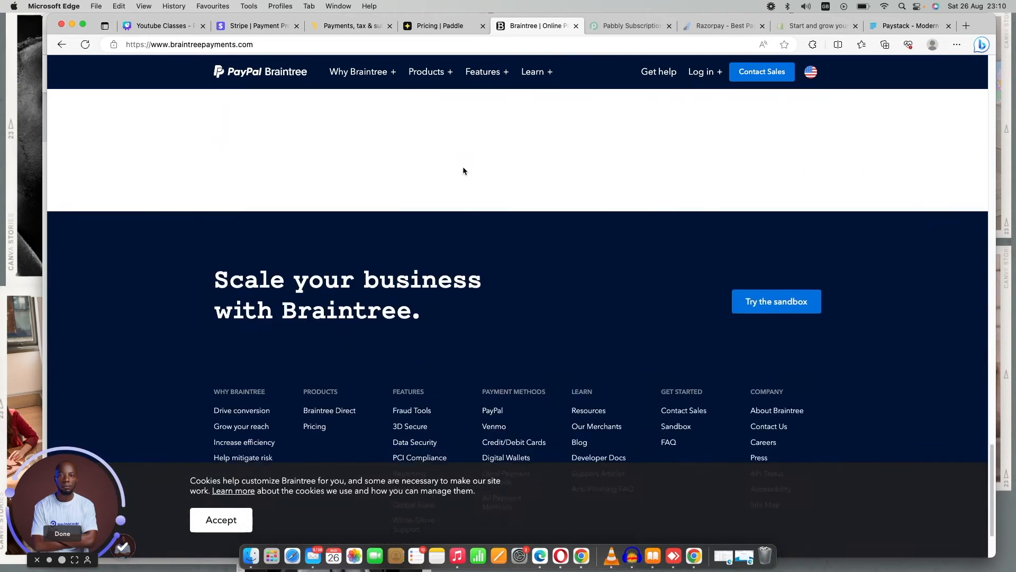
{"action": "scroll", "coordinate": [473, 168], "scroll_direction": "up", "scroll_amount": 10}
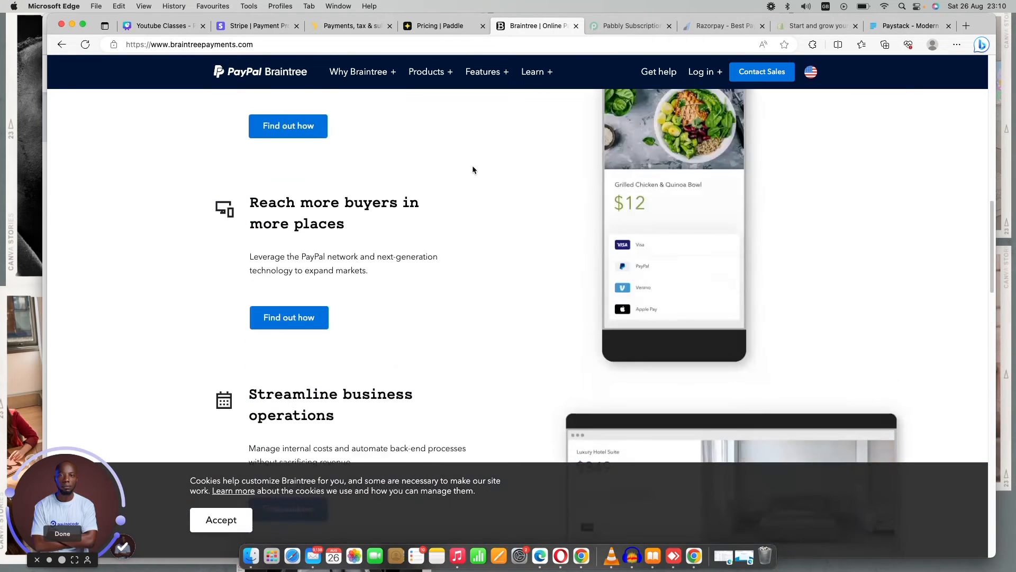
{"action": "scroll", "coordinate": [472, 169], "scroll_direction": "up", "scroll_amount": 5}
{"action": "scroll", "coordinate": [468, 177], "scroll_direction": "up", "scroll_amount": 10}
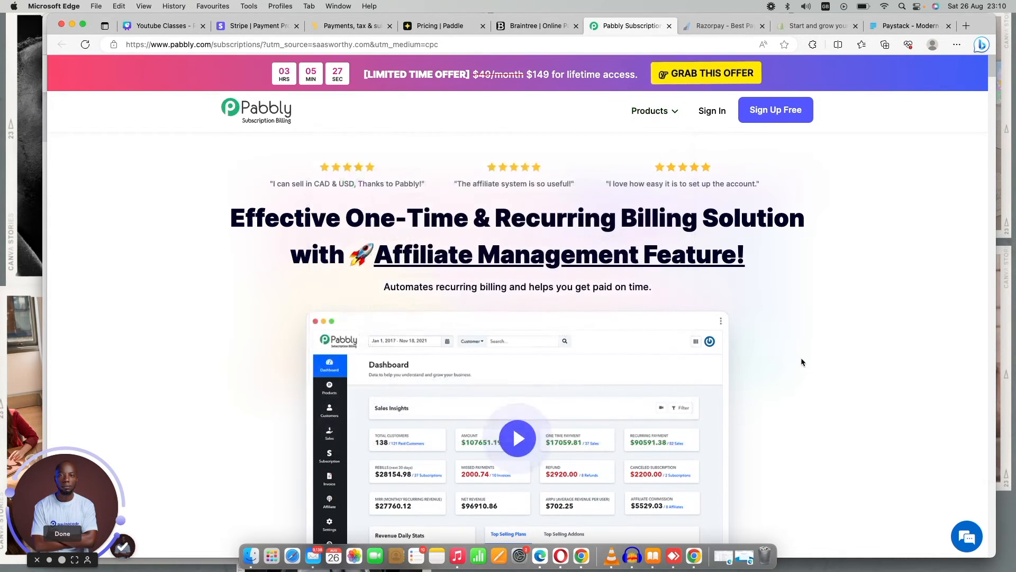
Peek at Pabbly's product video, highlight the $149 lifetime-access price, then return to Lemon Squeezy.
{"action": "left_click", "coordinate": [719, 321]}
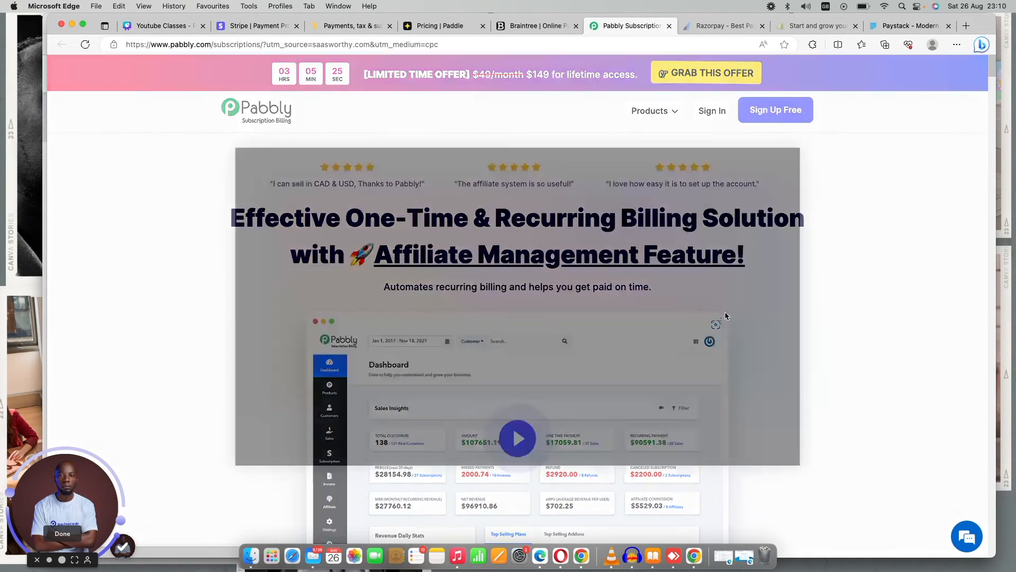
{"action": "left_click", "coordinate": [868, 292]}
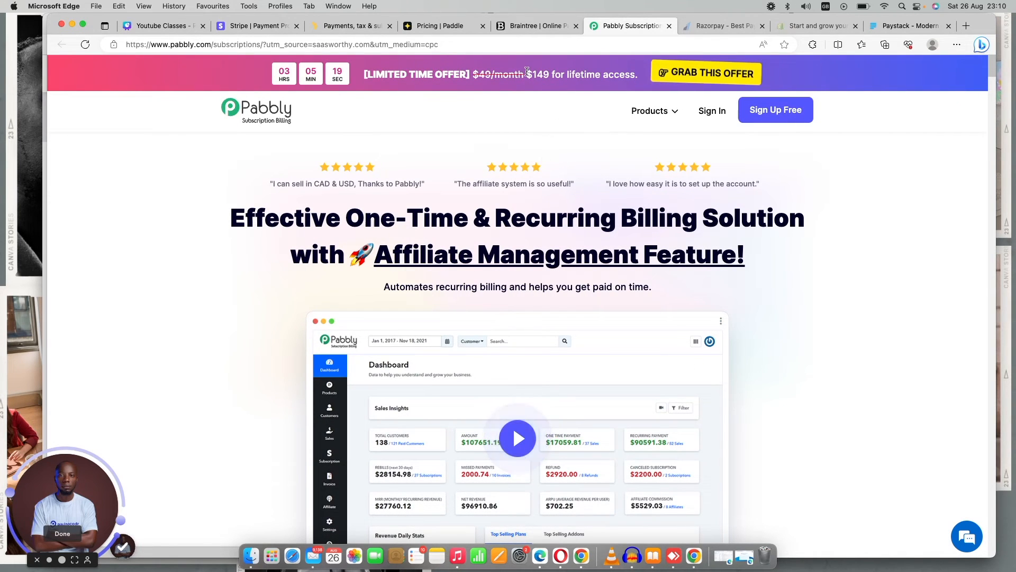
{"action": "left_click_drag", "start_coordinate": [526, 74], "coordinate": [655, 73]}
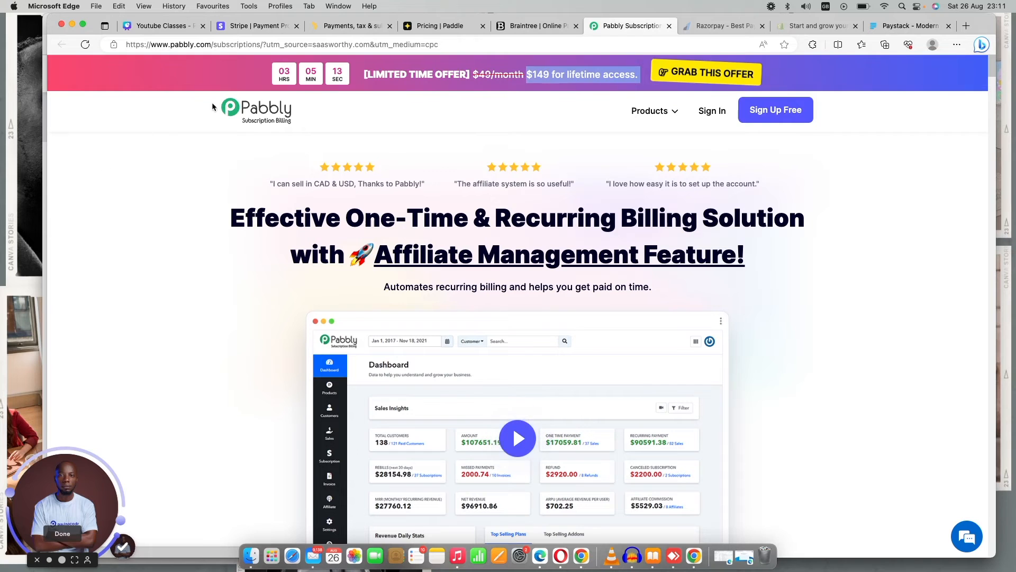
{"action": "left_click", "coordinate": [341, 26]}
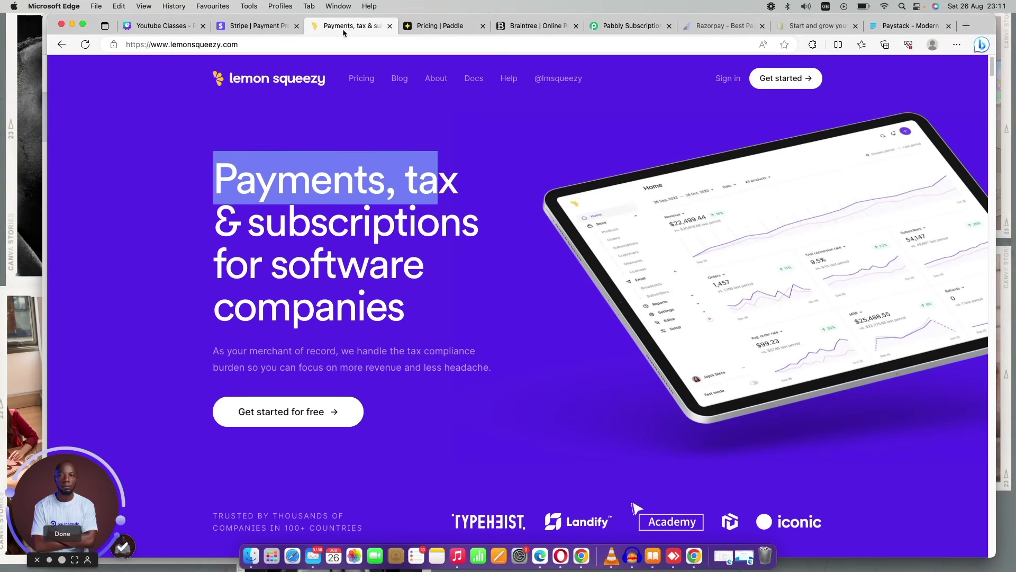
View Lemon Squeezy's pricing and highlight the 50¢ part of its 5% + 50¢ fee.
{"action": "left_click", "coordinate": [362, 77]}
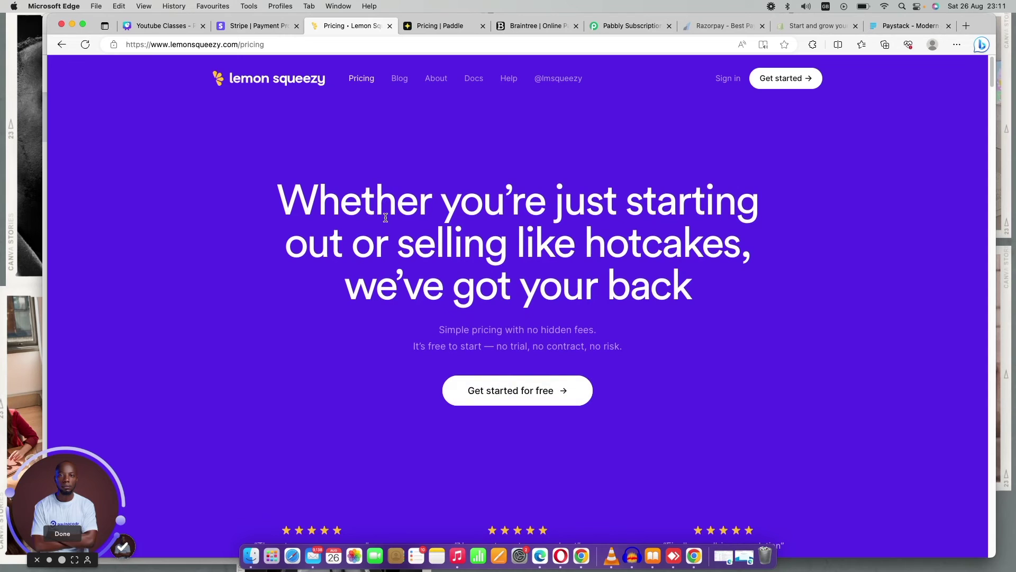
{"action": "scroll", "coordinate": [385, 218], "scroll_direction": "down", "scroll_amount": 5}
{"action": "scroll", "coordinate": [377, 223], "scroll_direction": "down", "scroll_amount": 5}
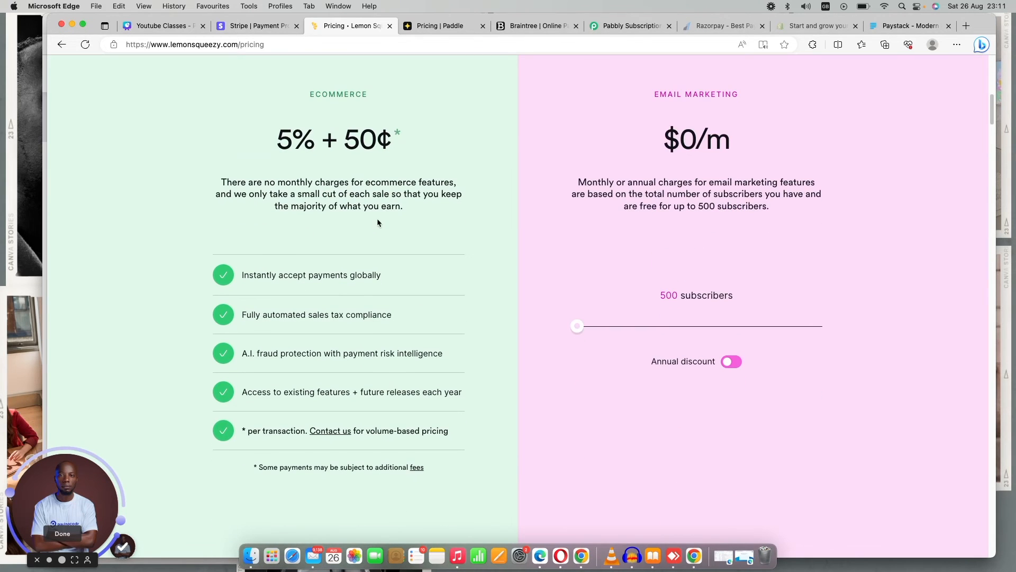
{"action": "left_click_drag", "start_coordinate": [358, 139], "coordinate": [399, 142]}
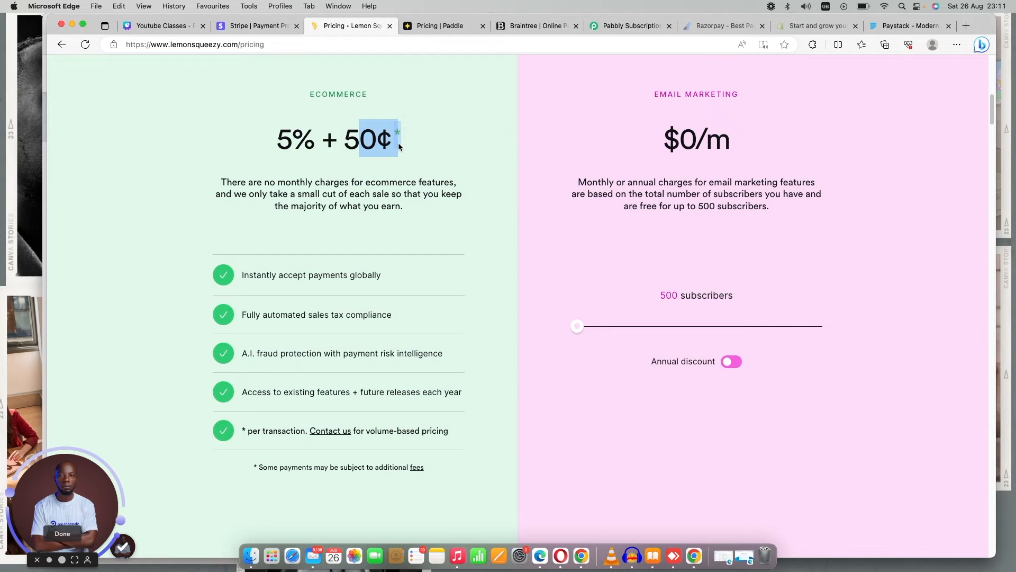
View Stripe's 2.9% + 30¢ pricing page, then move on to Pabbly.
{"action": "left_click", "coordinate": [266, 28]}
{"action": "mouse_move", "coordinate": [423, 73]}
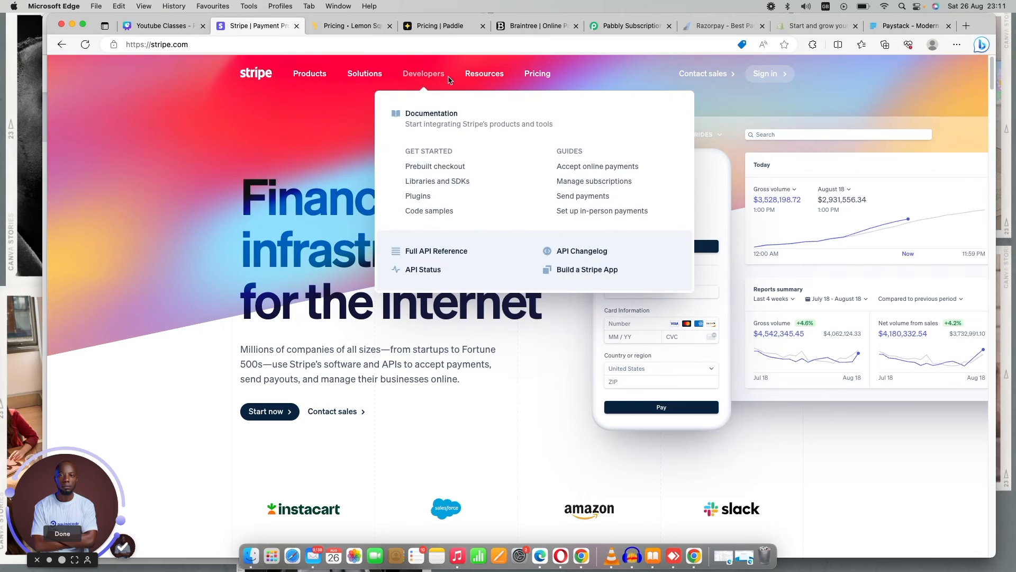
{"action": "left_click", "coordinate": [538, 74]}
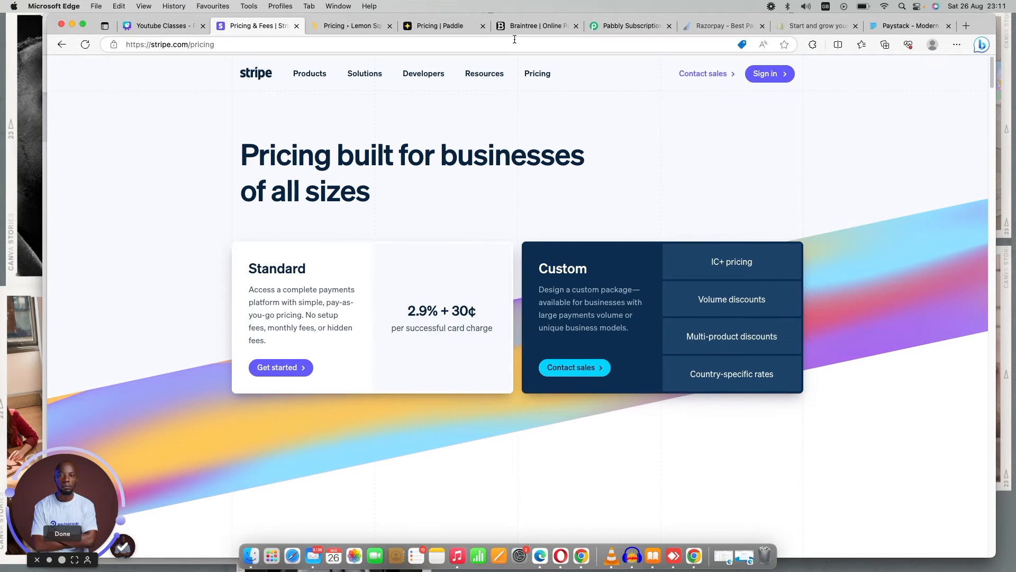
{"action": "left_click", "coordinate": [601, 25]}
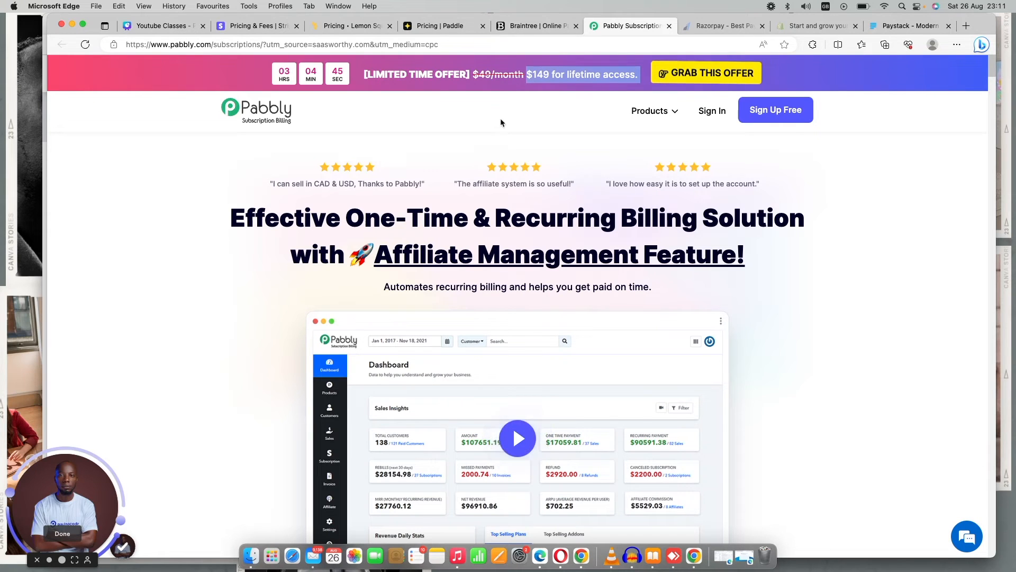
{"action": "left_click_drag", "start_coordinate": [472, 74], "coordinate": [666, 94]}
{"action": "left_click", "coordinate": [666, 94]}
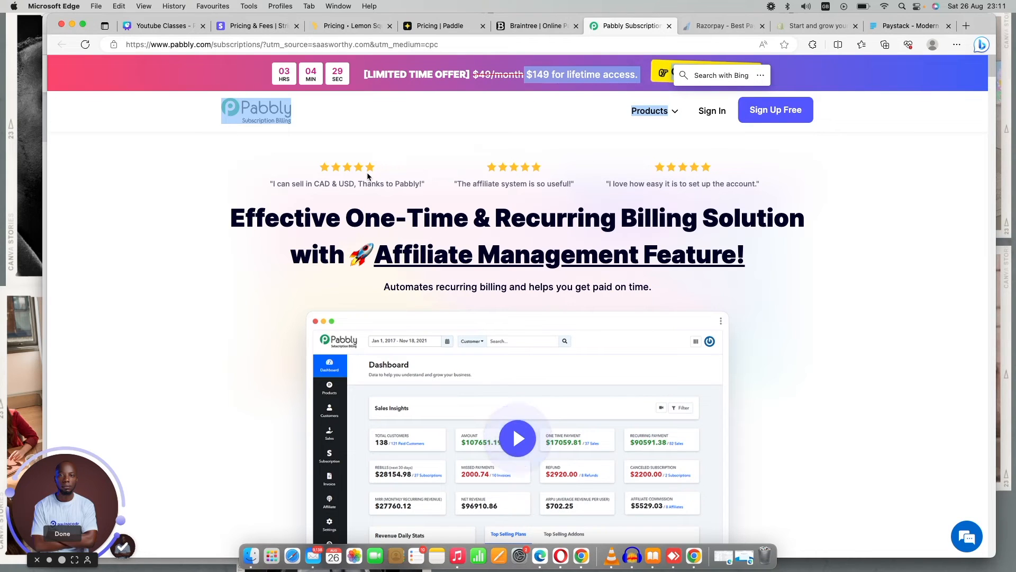
{"action": "left_click", "coordinate": [712, 26]}
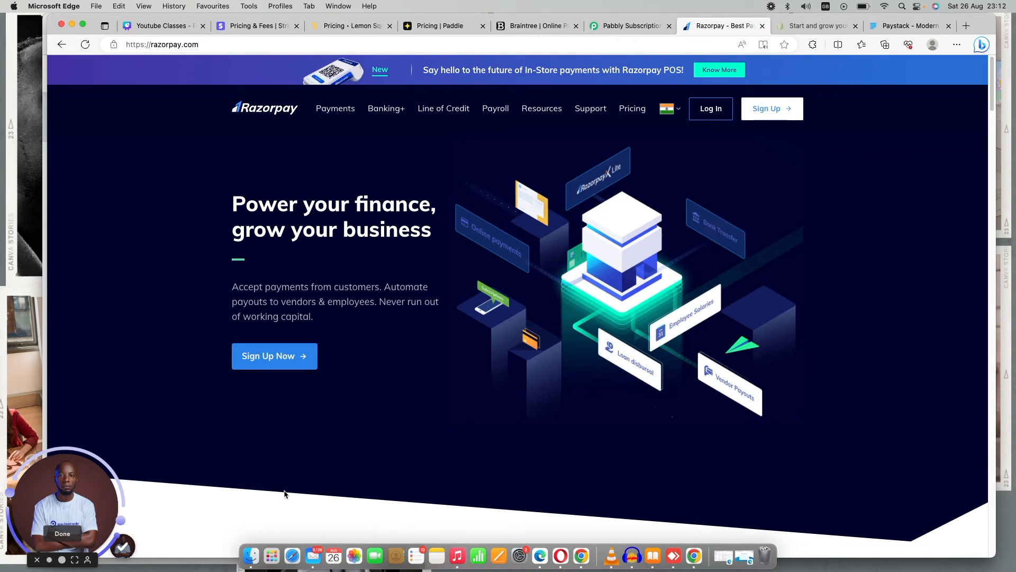
{"action": "scroll", "coordinate": [285, 494], "scroll_direction": "down", "scroll_amount": 5}
{"action": "scroll", "coordinate": [284, 493], "scroll_direction": "down", "scroll_amount": 5}
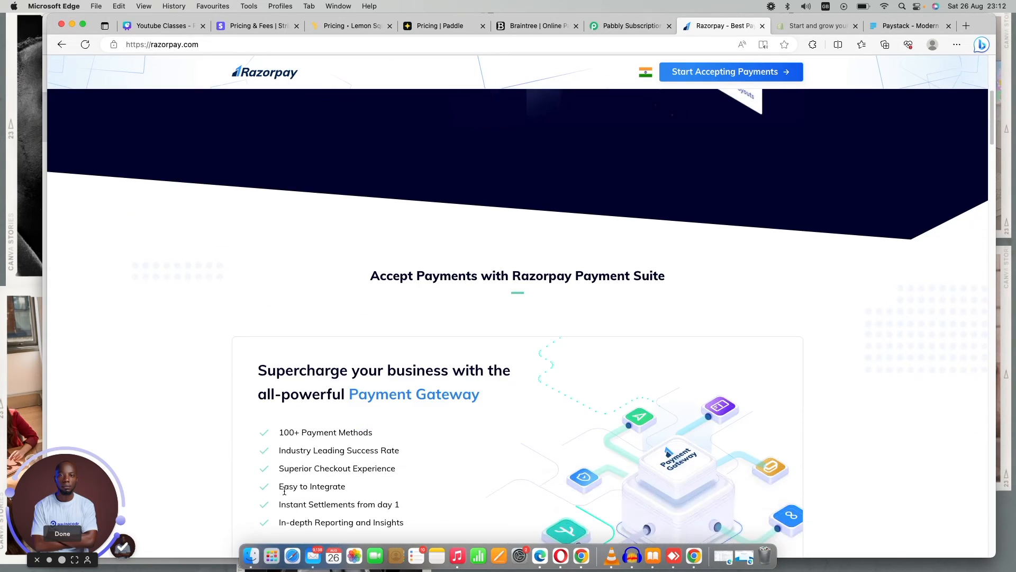
{"action": "scroll", "coordinate": [285, 493], "scroll_direction": "down", "scroll_amount": 5}
{"action": "scroll", "coordinate": [284, 493], "scroll_direction": "up", "scroll_amount": 3}
{"action": "scroll", "coordinate": [285, 494], "scroll_direction": "up", "scroll_amount": 2}
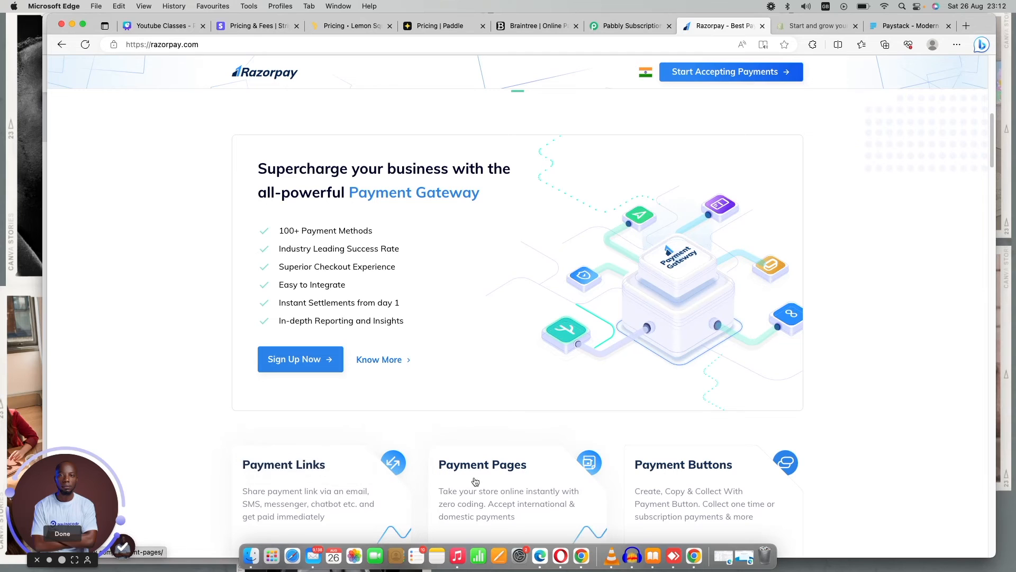
{"action": "scroll", "coordinate": [473, 480], "scroll_direction": "down", "scroll_amount": 5}
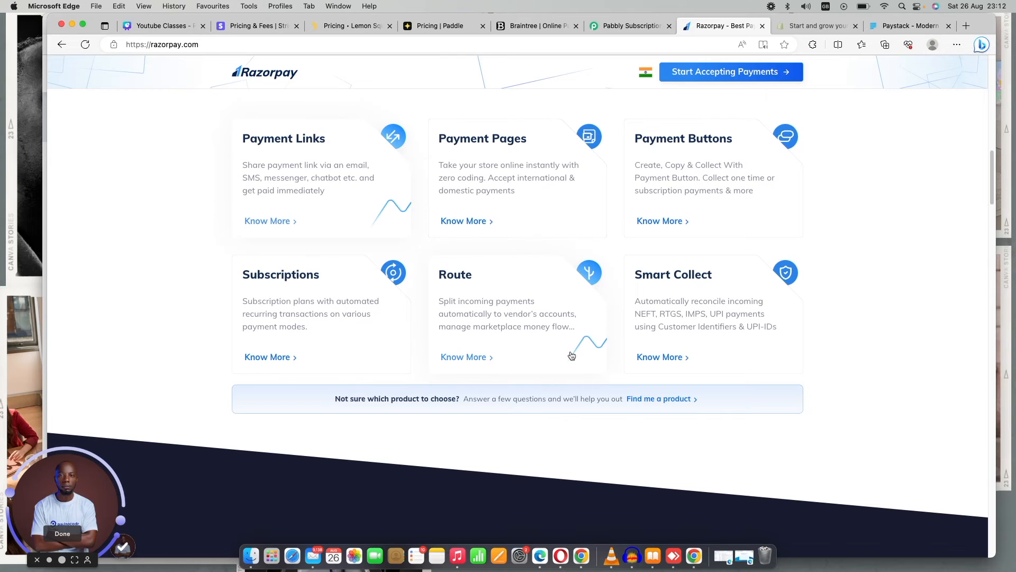
{"action": "scroll", "coordinate": [569, 352], "scroll_direction": "up", "scroll_amount": 2}
{"action": "scroll", "coordinate": [569, 352], "scroll_direction": "up", "scroll_amount": 10}
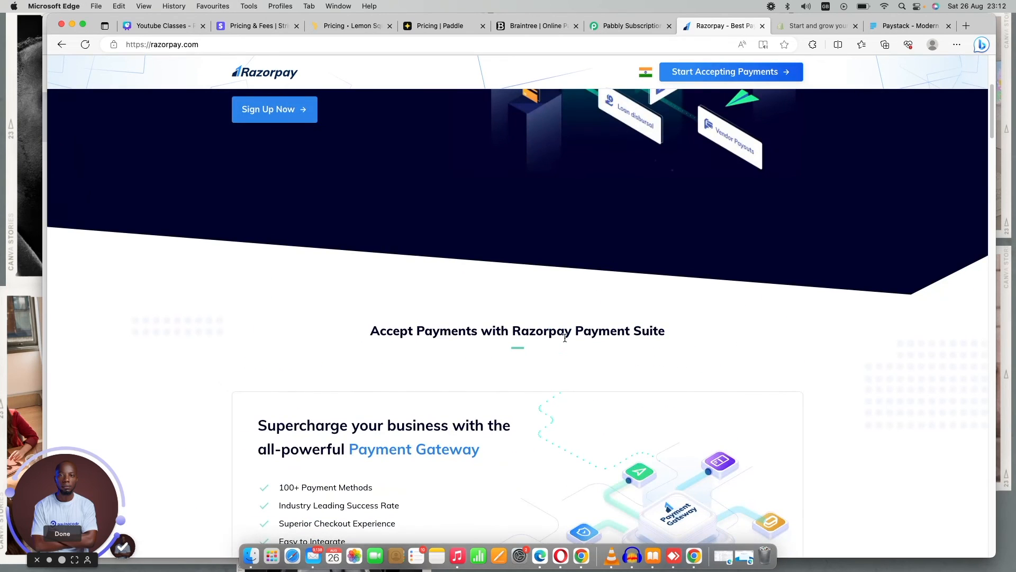
{"action": "scroll", "coordinate": [565, 339], "scroll_direction": "up", "scroll_amount": 8}
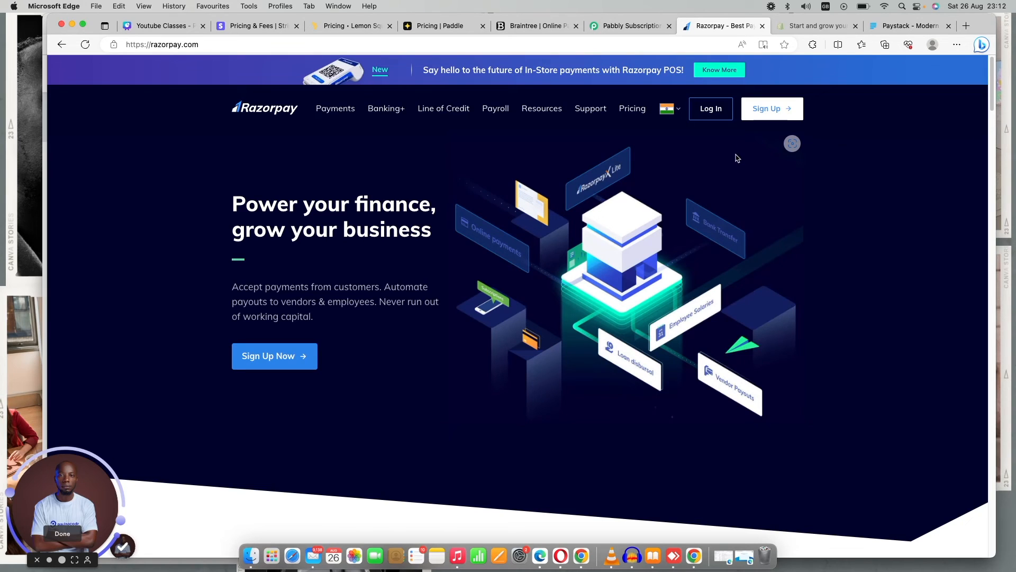
Move on from Razorpay to the Shopify homepage.
{"action": "left_click", "coordinate": [813, 25]}
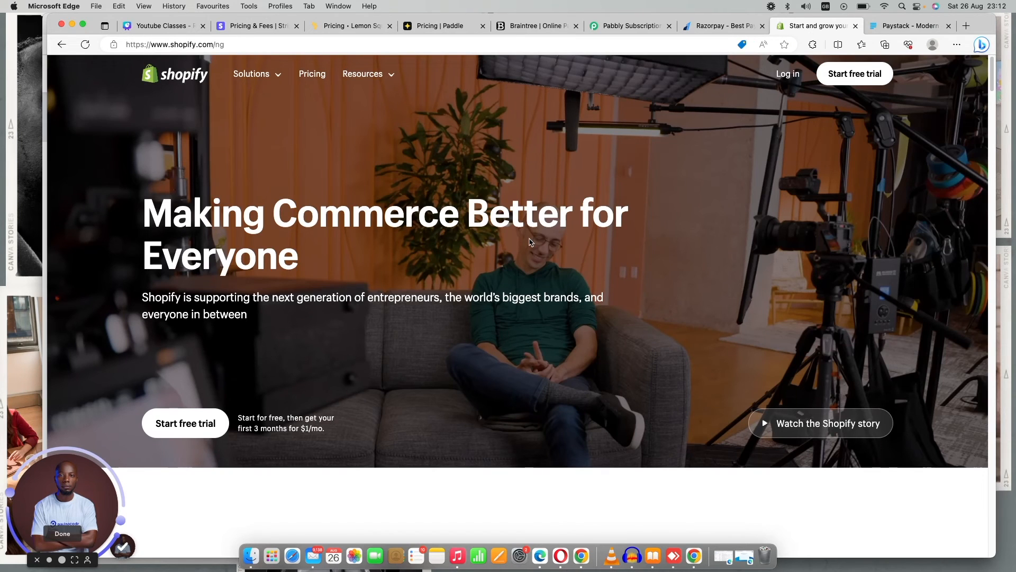
Highlight Shopify's hero heading, then view its pricing page and the 'Start for free' heading.
{"action": "triple_click", "coordinate": [530, 242]}
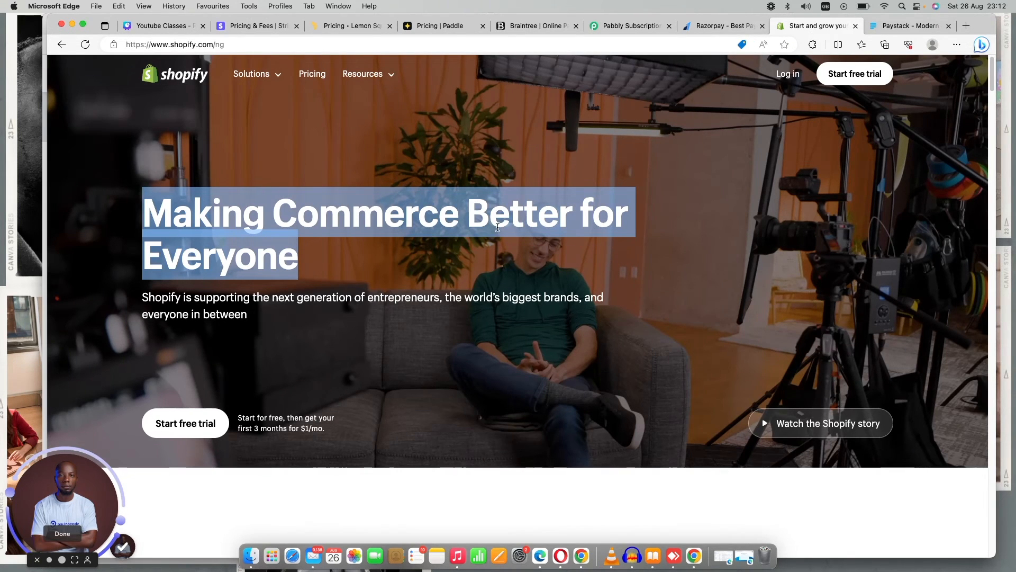
{"action": "left_click", "coordinate": [308, 216]}
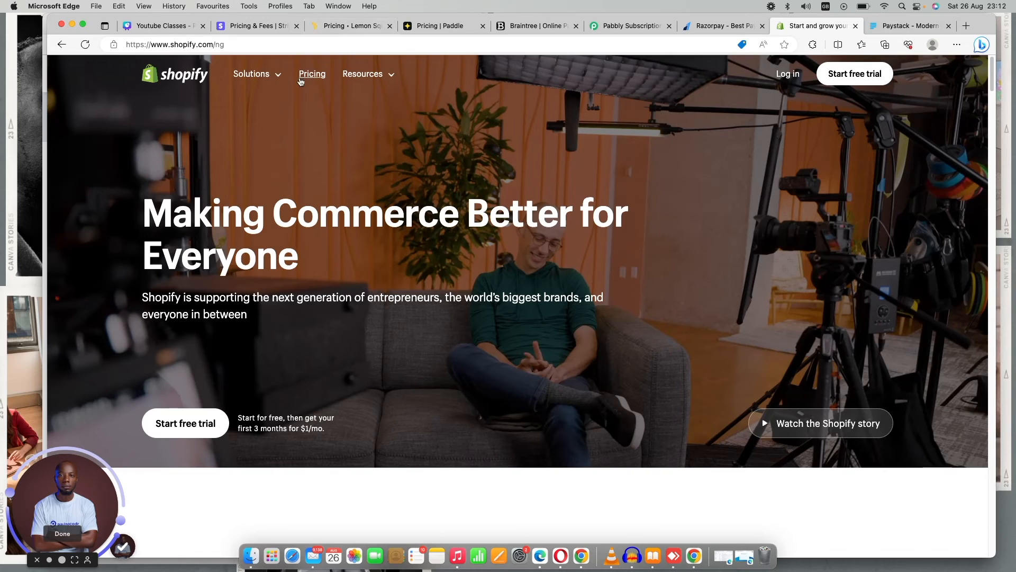
{"action": "left_click", "coordinate": [312, 74]}
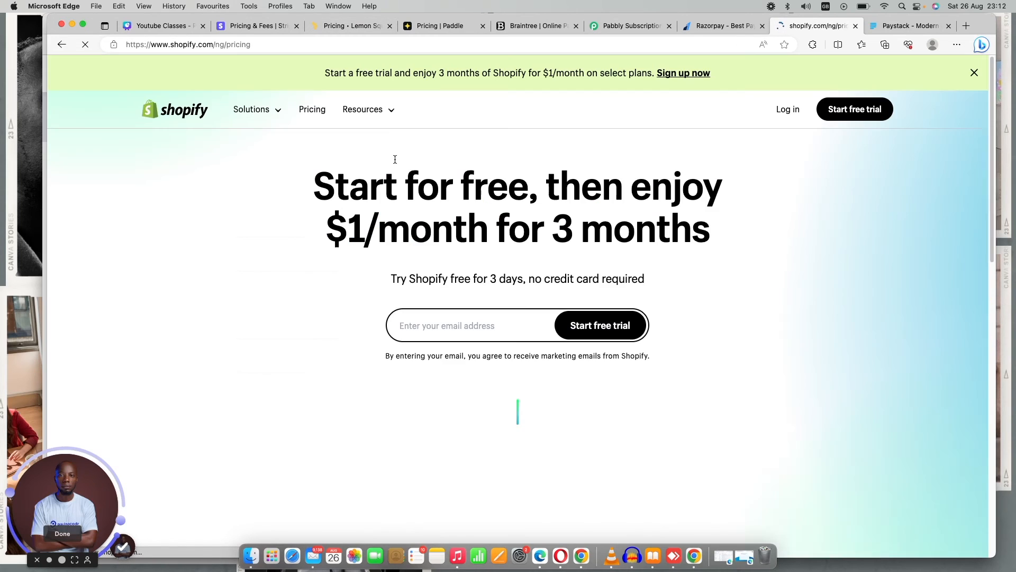
{"action": "left_click_drag", "start_coordinate": [336, 187], "coordinate": [679, 191]}
{"action": "scroll", "coordinate": [403, 329], "scroll_direction": "down", "scroll_amount": 3}
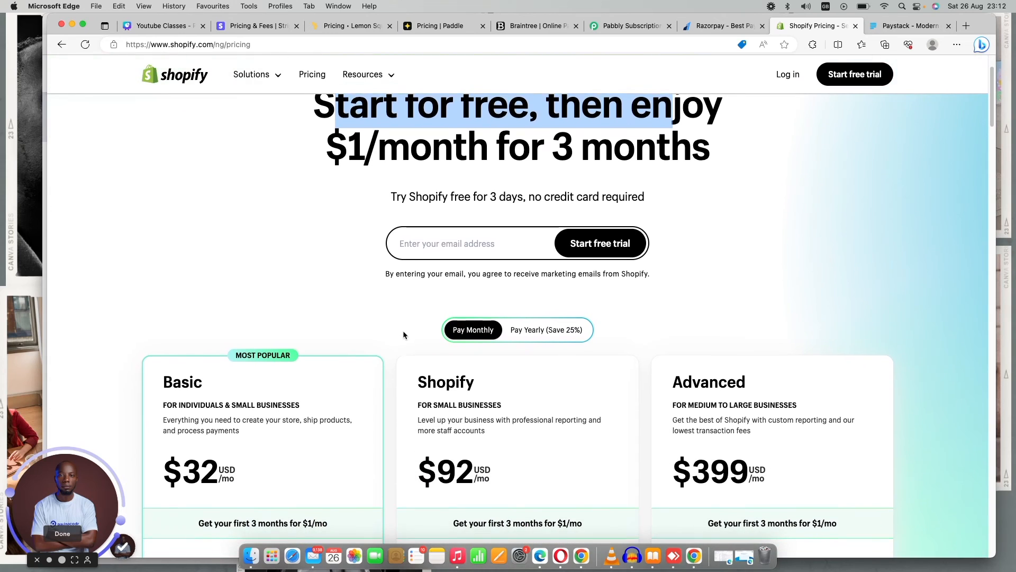
{"action": "scroll", "coordinate": [403, 331], "scroll_direction": "down", "scroll_amount": 5}
{"action": "scroll", "coordinate": [403, 330], "scroll_direction": "down", "scroll_amount": 5}
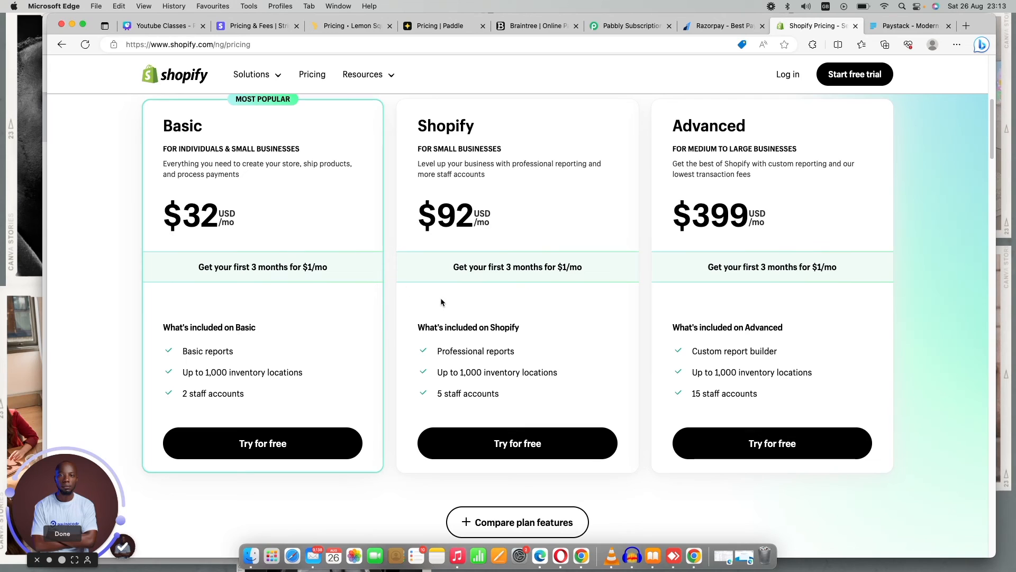
{"action": "scroll", "coordinate": [441, 298], "scroll_direction": "up", "scroll_amount": 10}
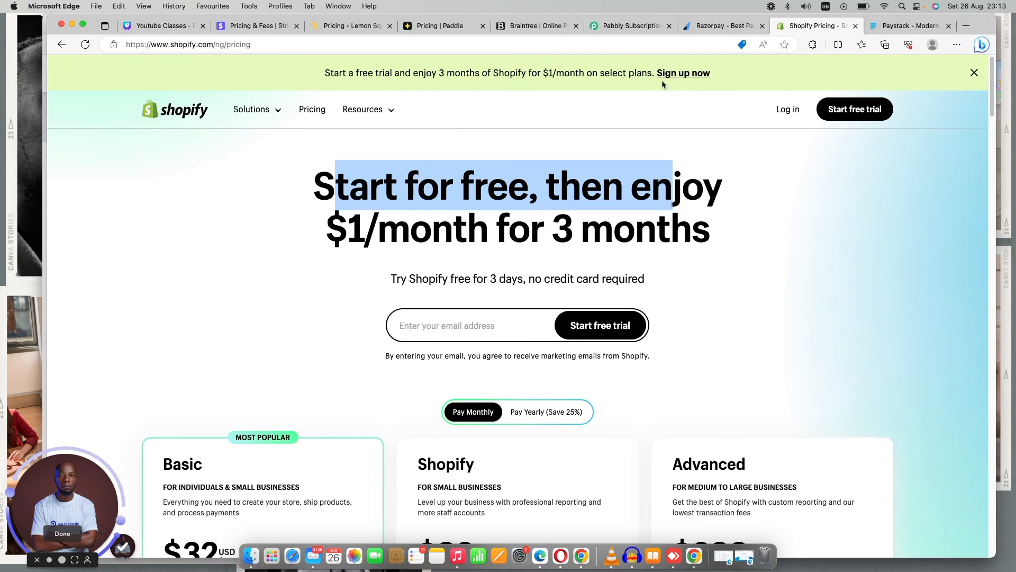
{"action": "left_click", "coordinate": [782, 175]}
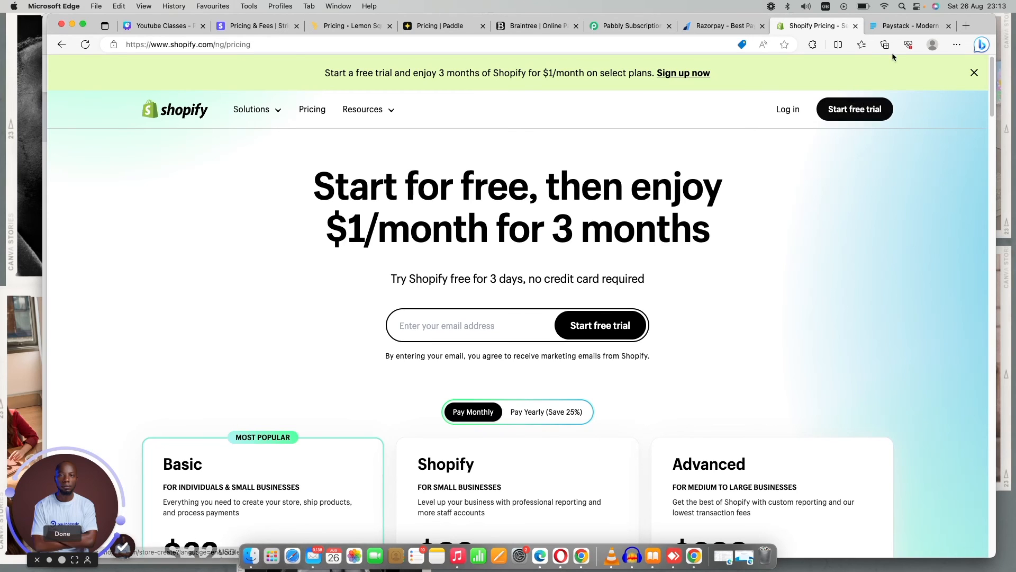
Bring up the Paystack homepage for online and offline payments in Africa.
{"action": "left_click", "coordinate": [898, 26]}
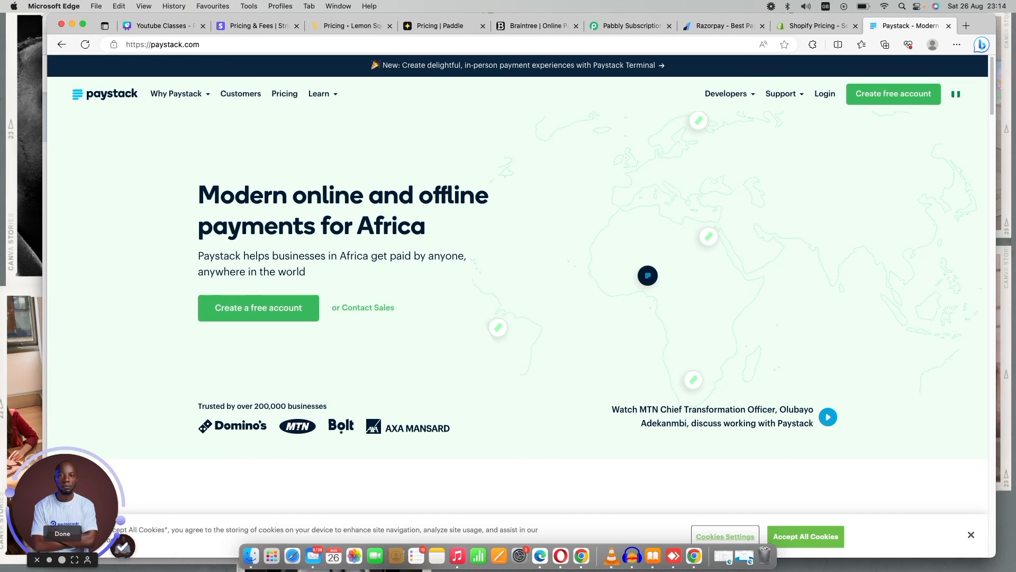
Show Paystack's Nigeria pricing: 1.5% + NGN 100 local, 3.9% + NGN 100 international.
{"action": "left_click", "coordinate": [285, 93]}
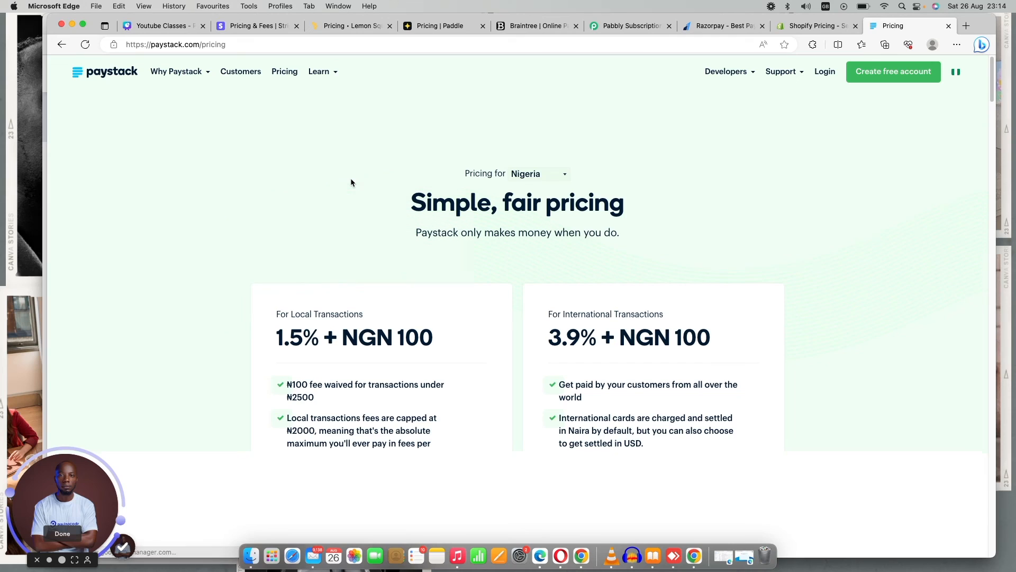
{"action": "scroll", "coordinate": [350, 181], "scroll_direction": "down", "scroll_amount": 3}
{"action": "left_click_drag", "start_coordinate": [343, 337], "coordinate": [485, 338]}
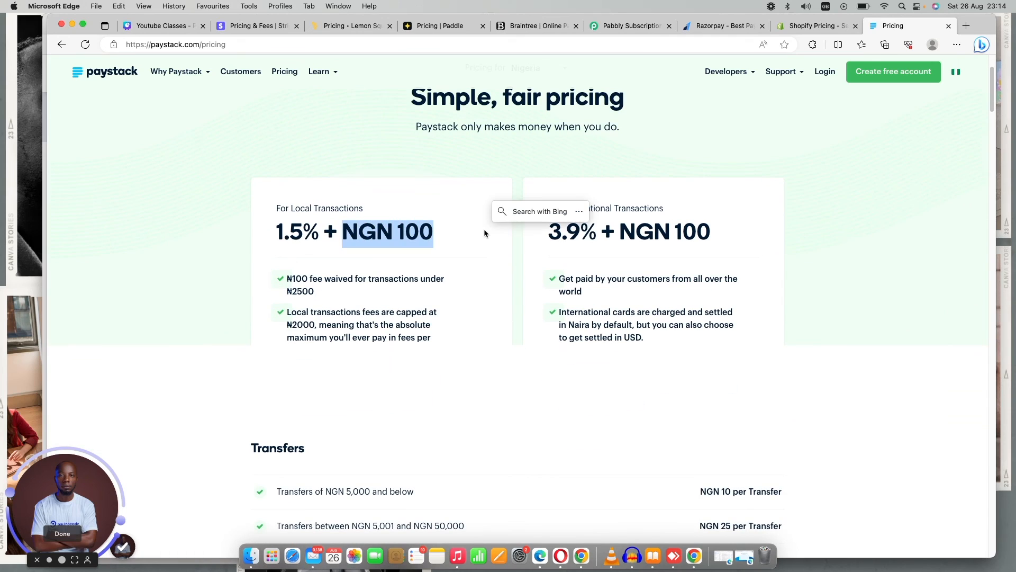